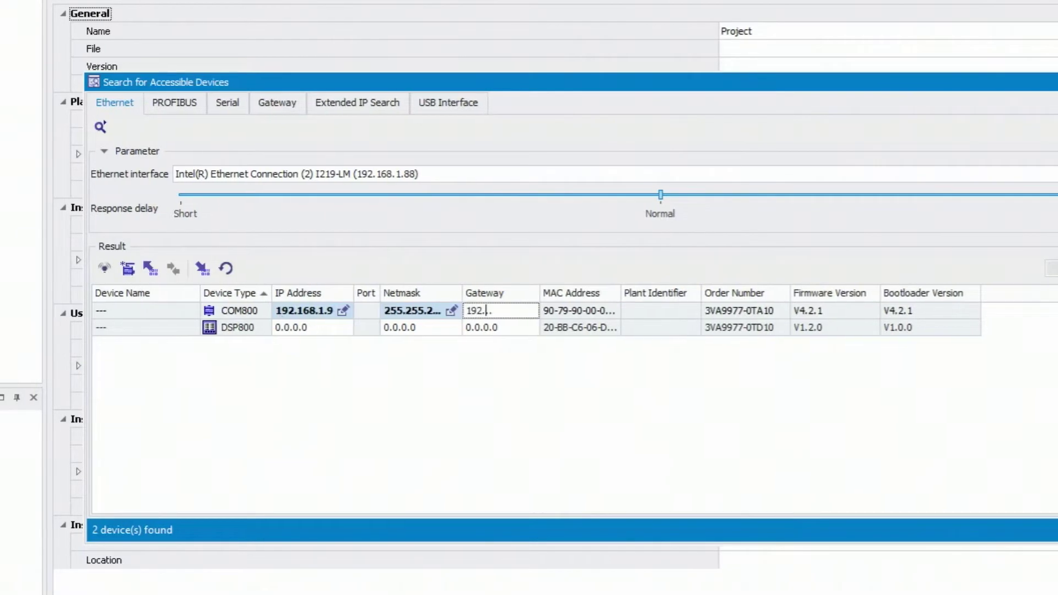
Finish typing the COM800 gateway address (…68.1.1) in the found-devices list
text(68.)
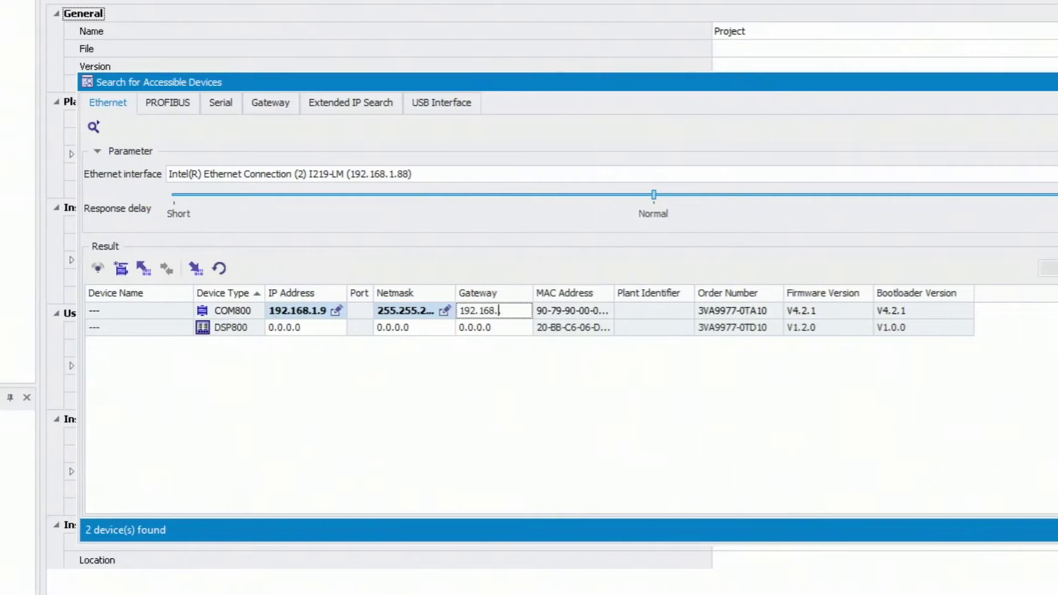
text(1.)
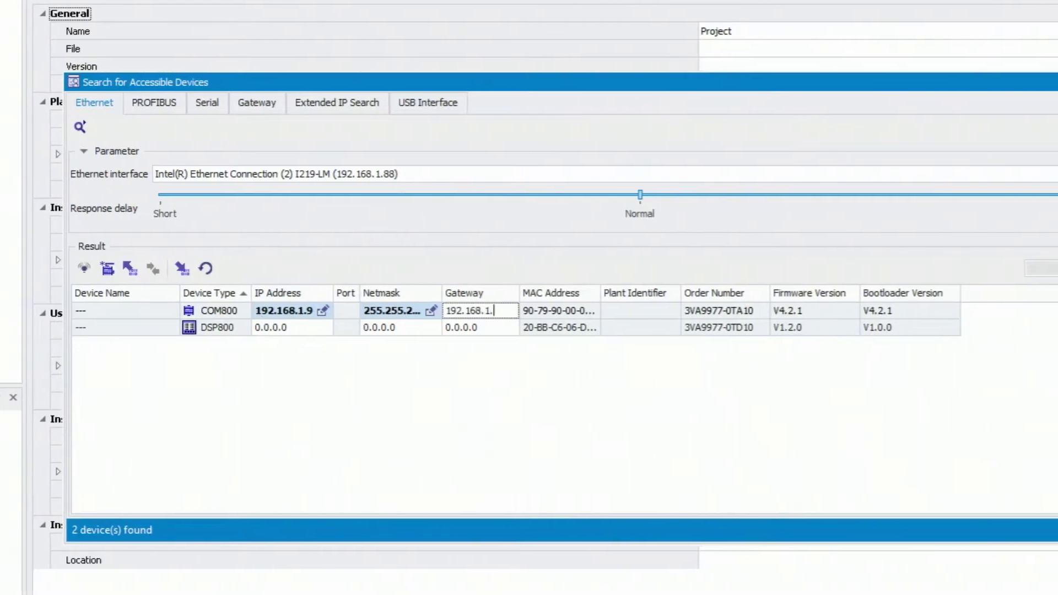
text(1)
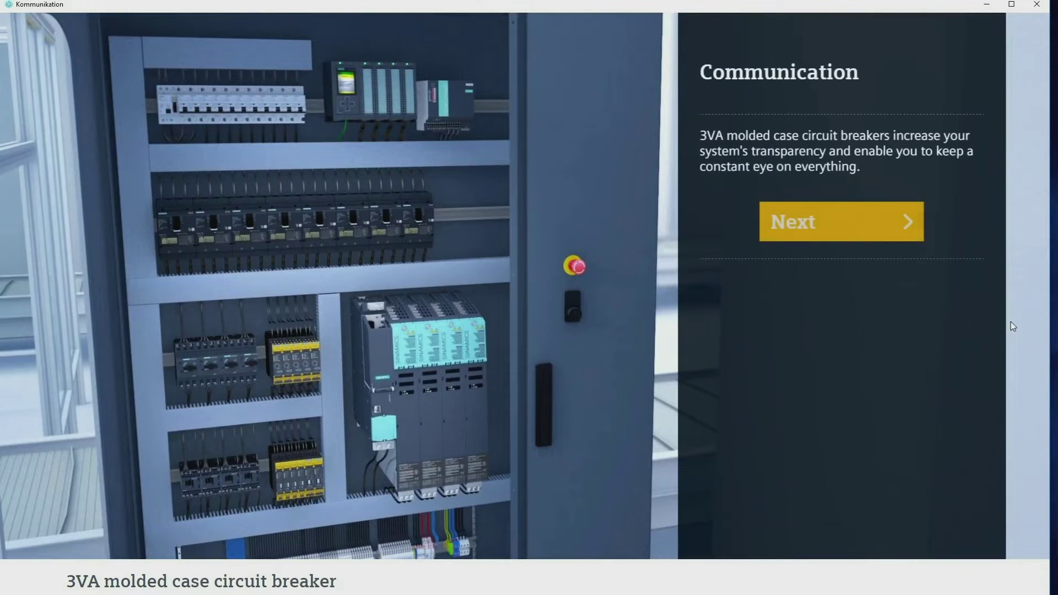
Advance the walkthrough and mount the COM060 communication module onto the 3VA breakers
click(900, 227)
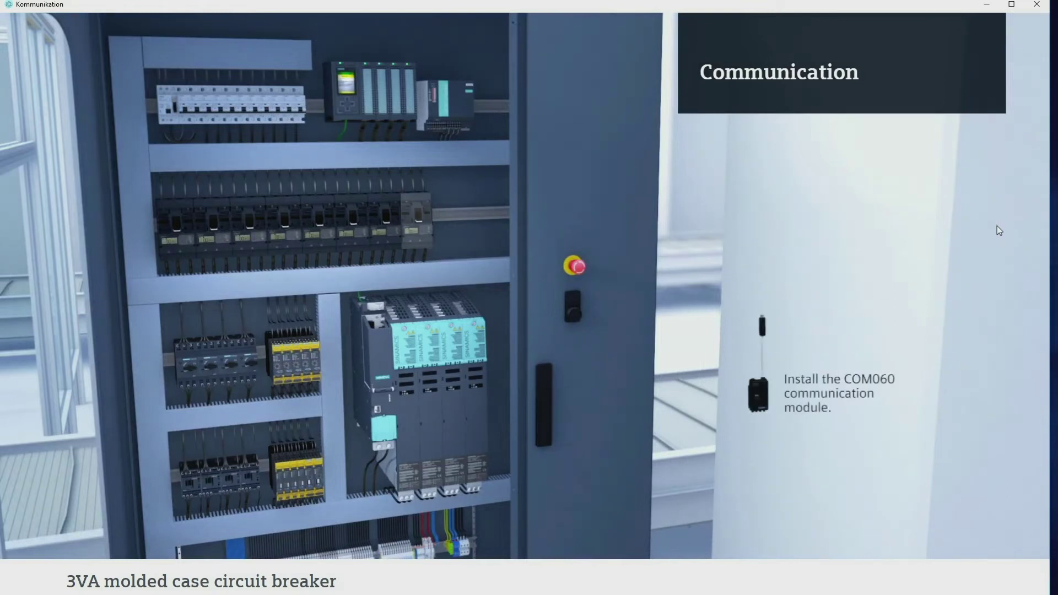
drag(762, 385, 432, 220)
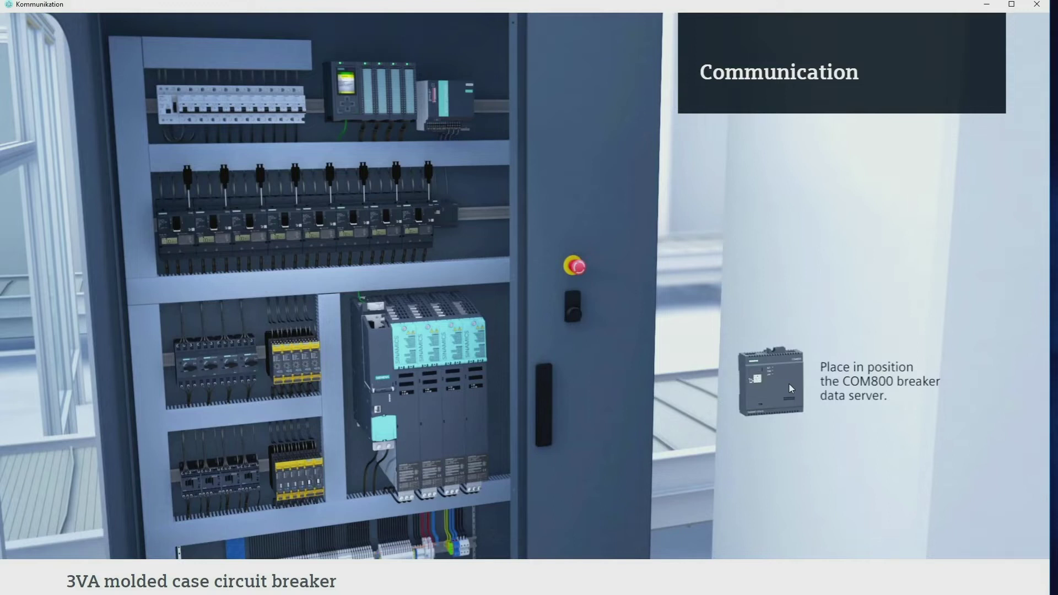
Mount the COM800 on the rail, add the PROFINET module, and attach the DSP800 to the door
drag(788, 382, 512, 252)
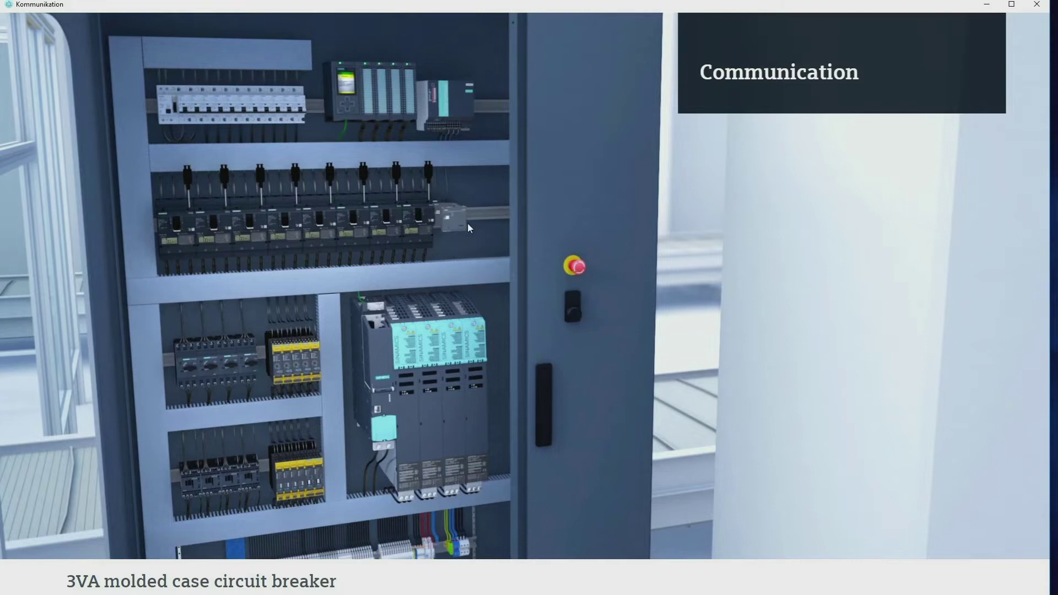
drag(464, 220, 464, 221)
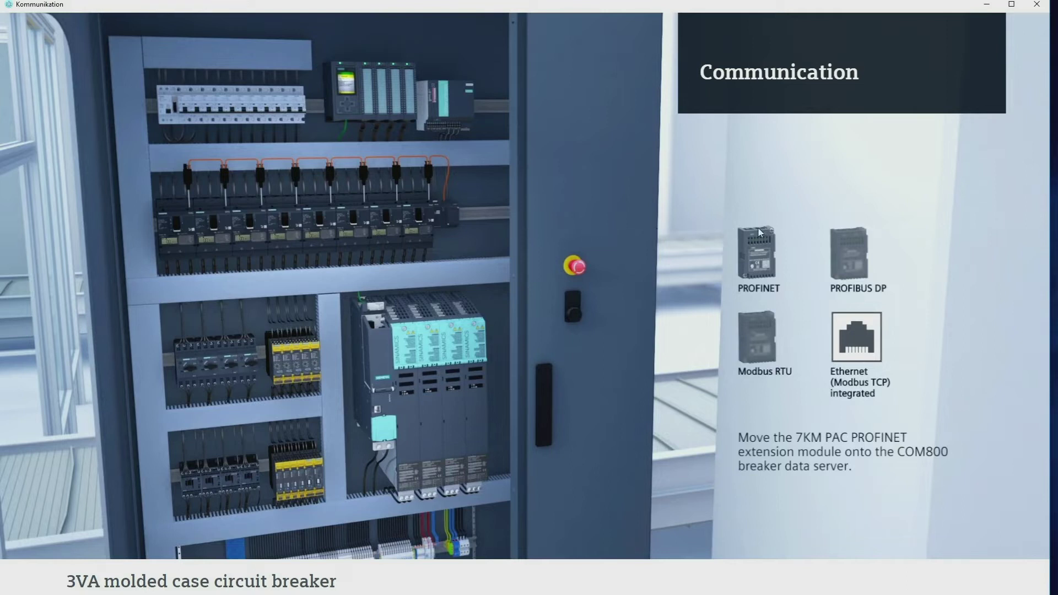
drag(759, 238, 465, 201)
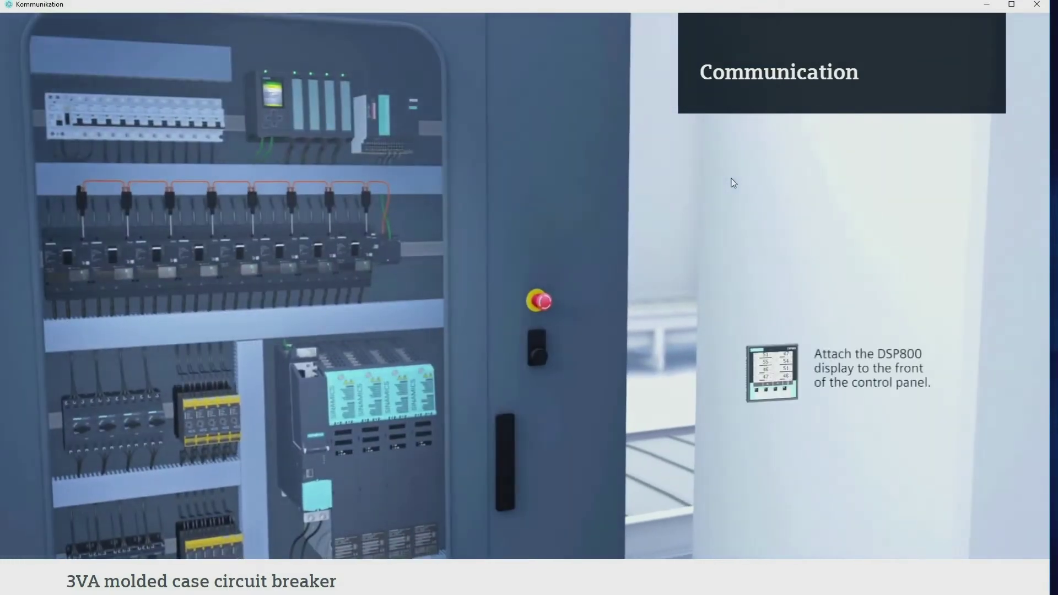
drag(768, 388, 548, 270)
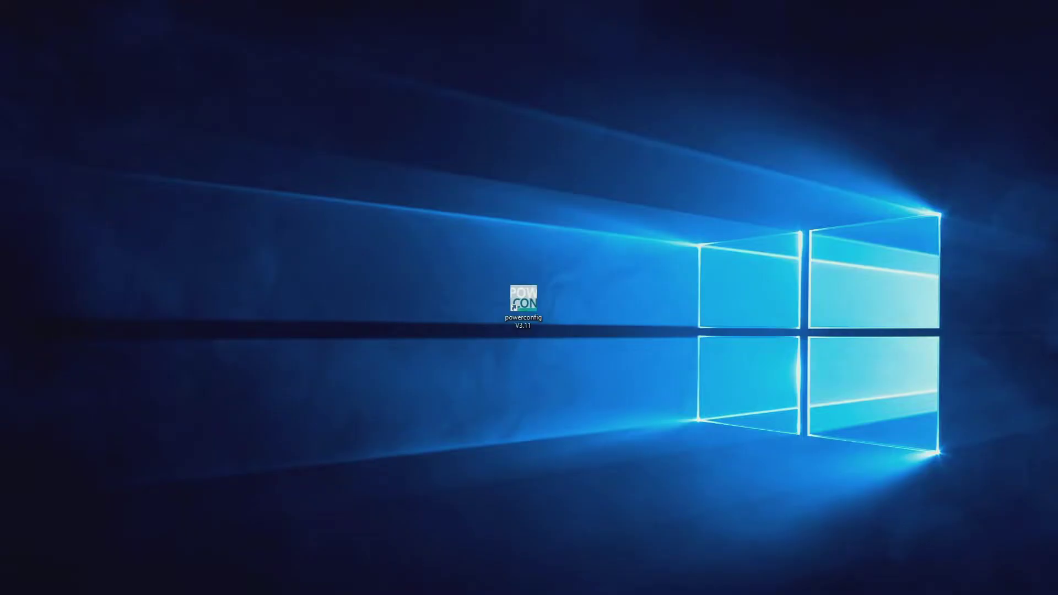
Launch powerconfig V3.11 and open the device search on its Ethernet interface
double_click(523, 300)
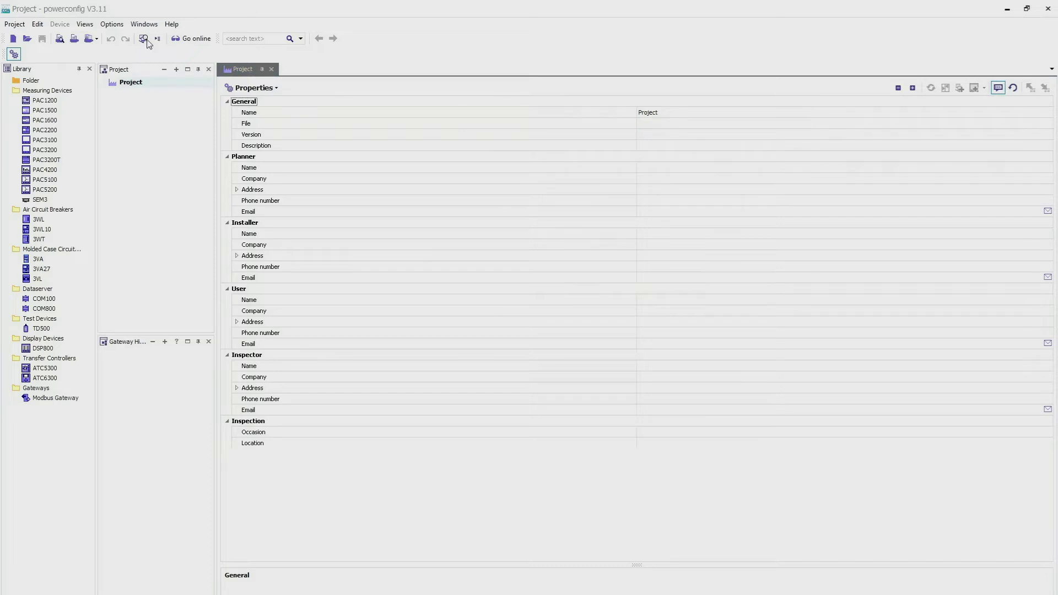
click(161, 6)
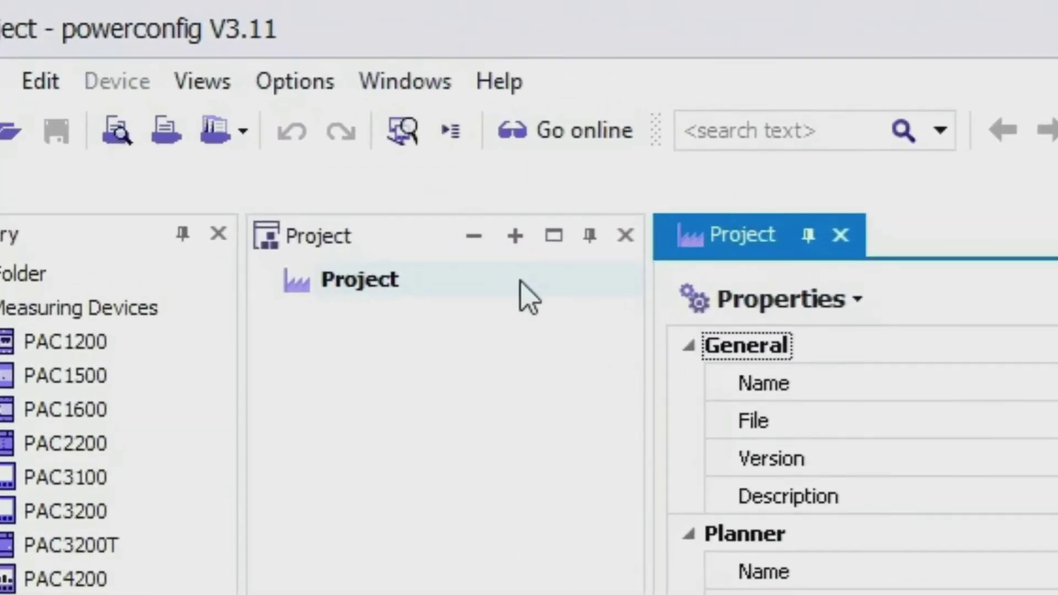
click(408, 140)
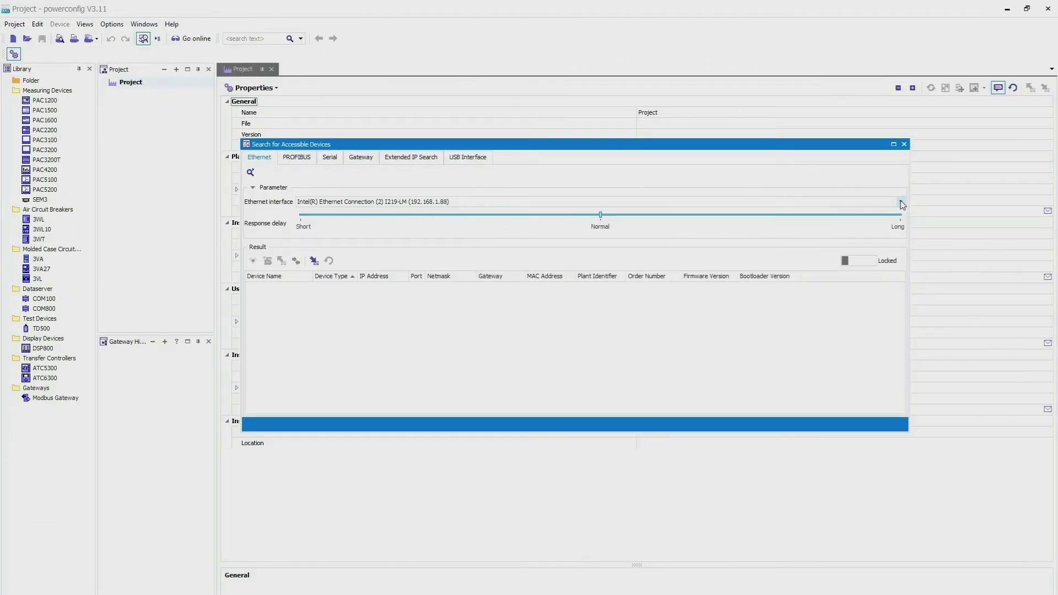
click(902, 203)
Search the network, unlock the devices, and enter the COM800 IP and gateway 192.168.1.1
click(842, 216)
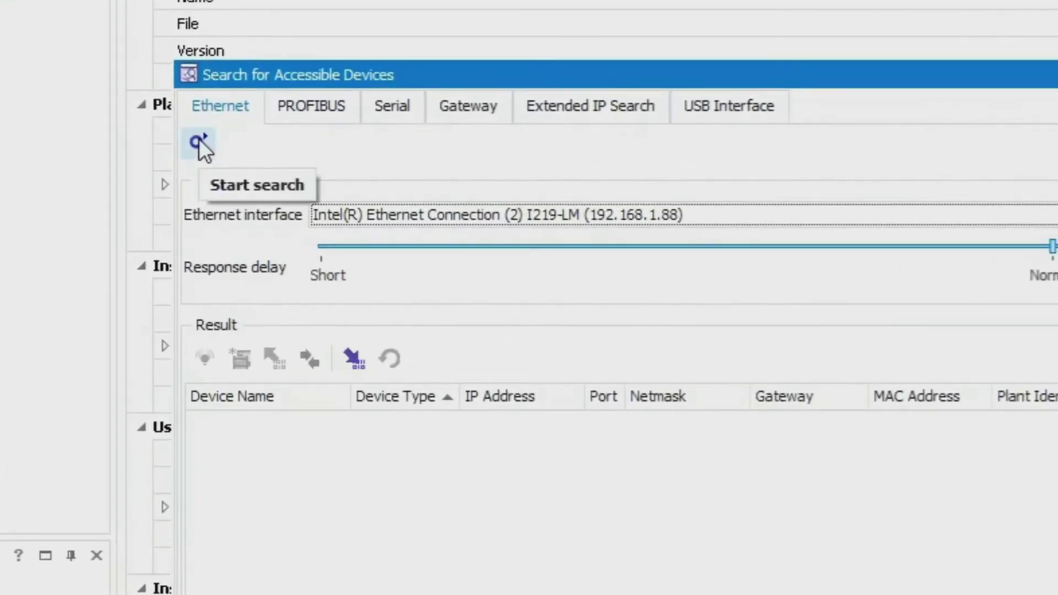
click(198, 144)
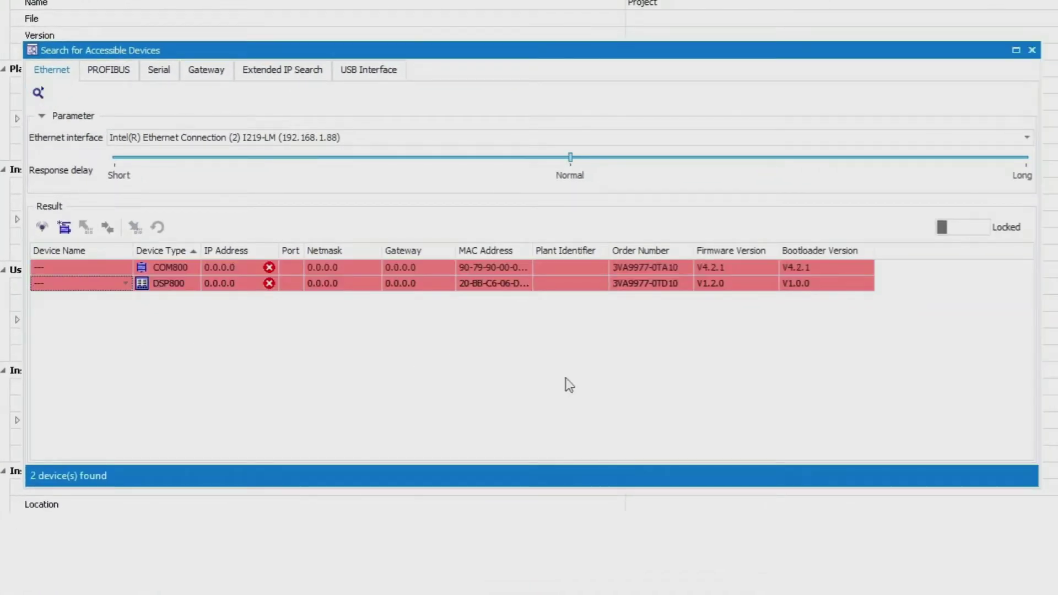
click(946, 231)
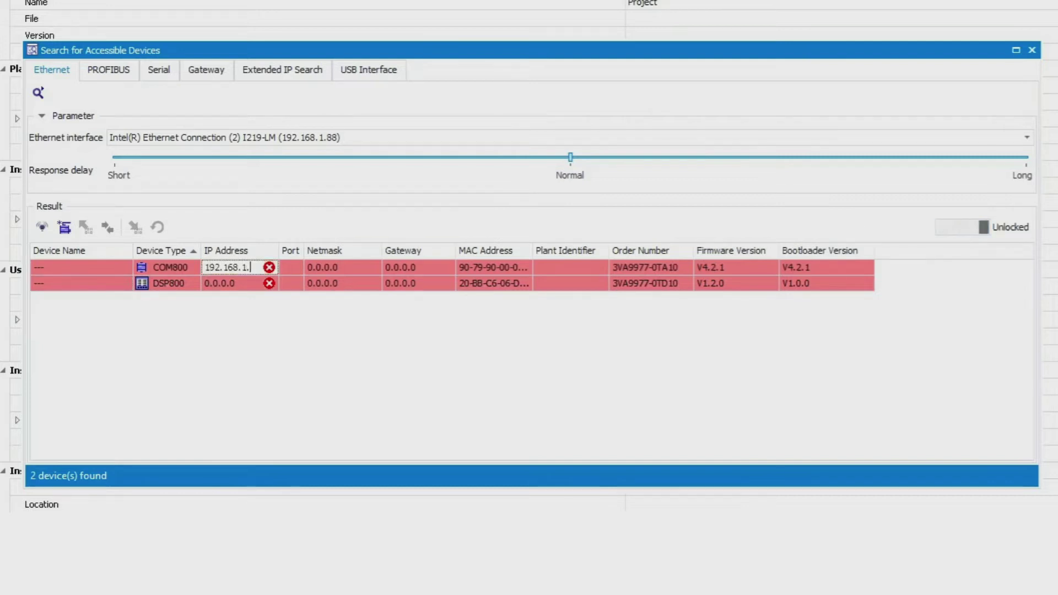
key(Tab)
text(192.168.1.1)
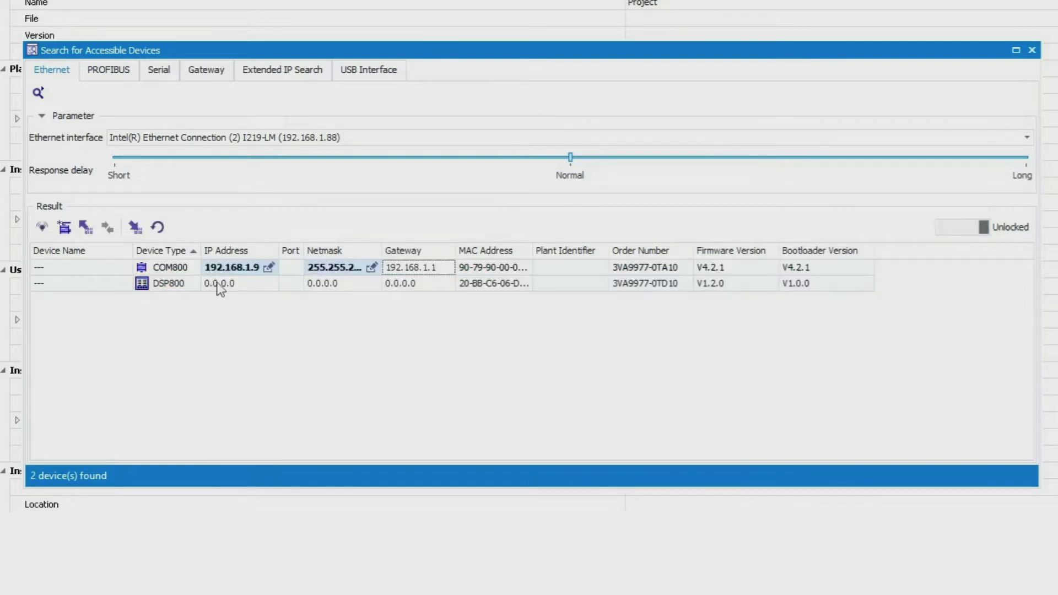
click(160, 267)
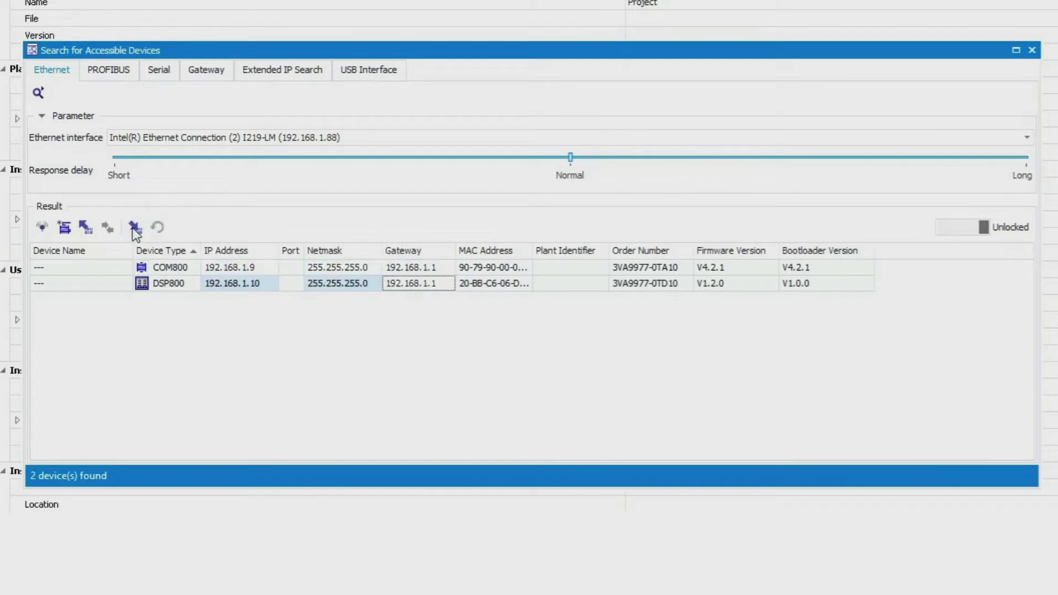
Load the new communication parameters, add the COM800 to the project, and close the search
click(135, 227)
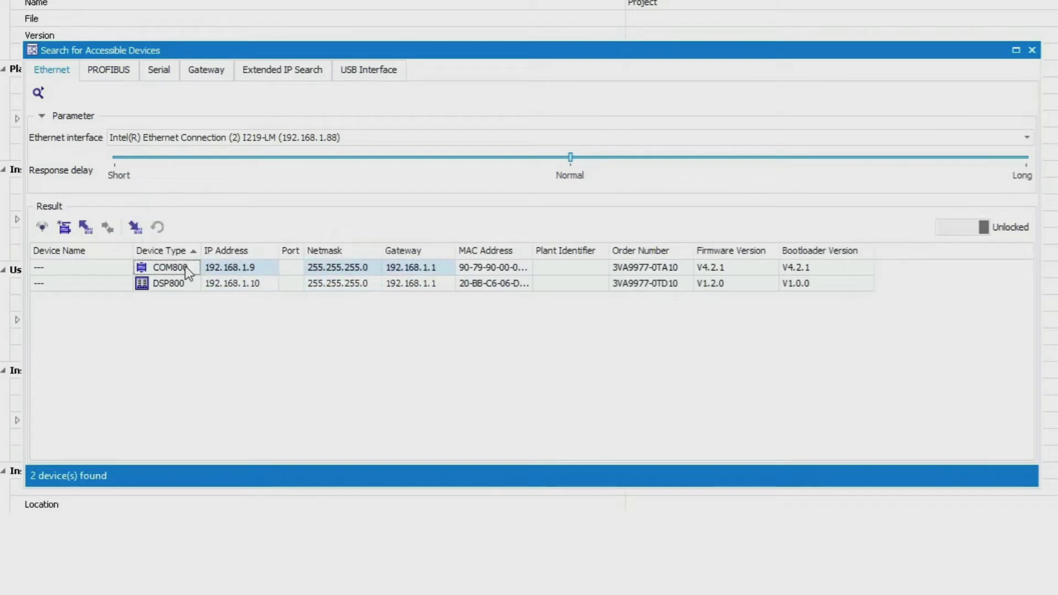
click(87, 228)
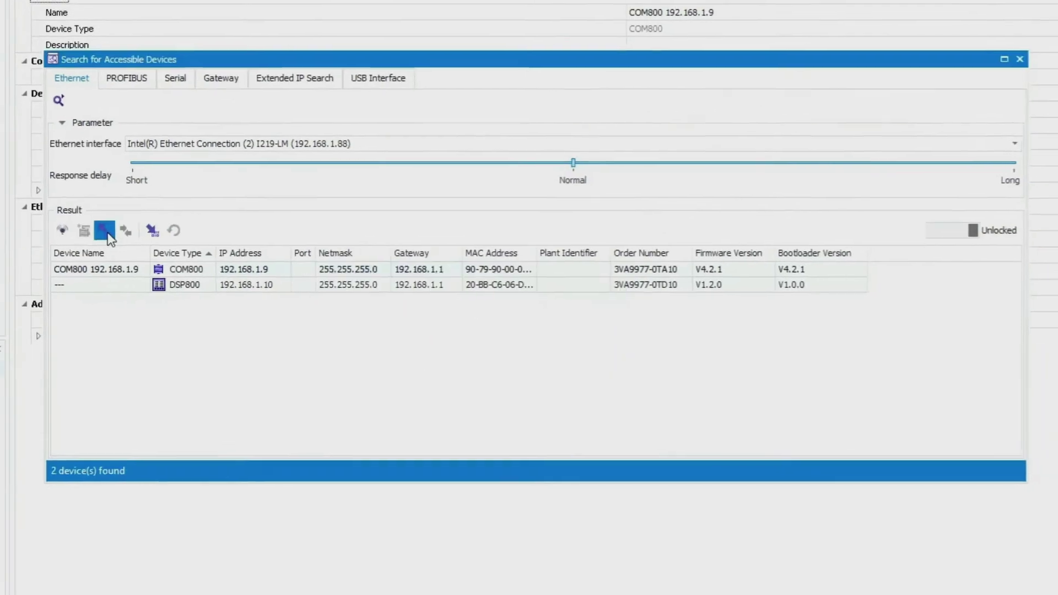
click(990, 81)
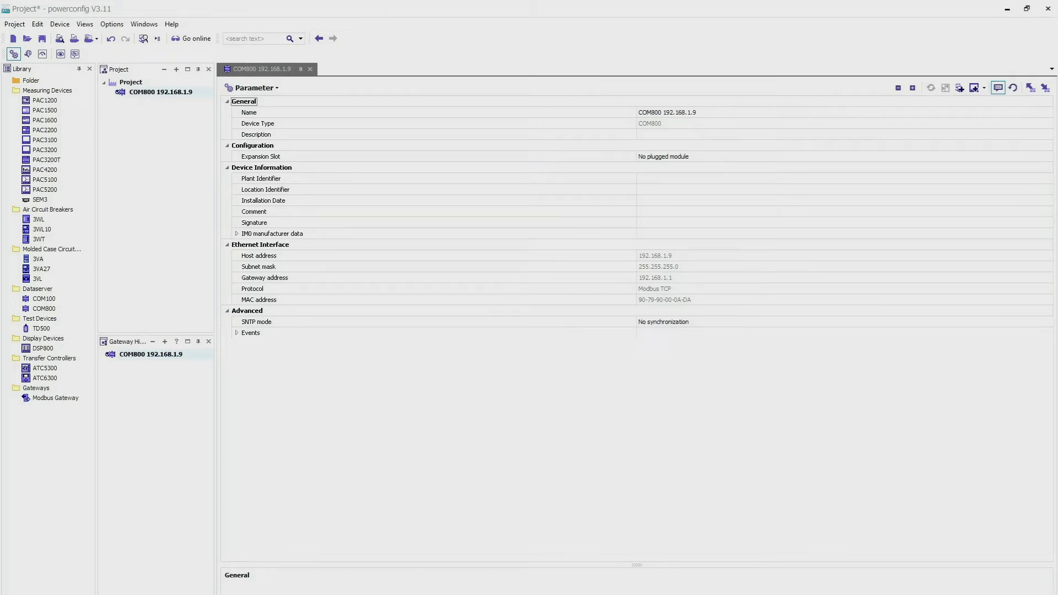
Switch to the COM800 overview page and go online to read the connected breakers
click(254, 88)
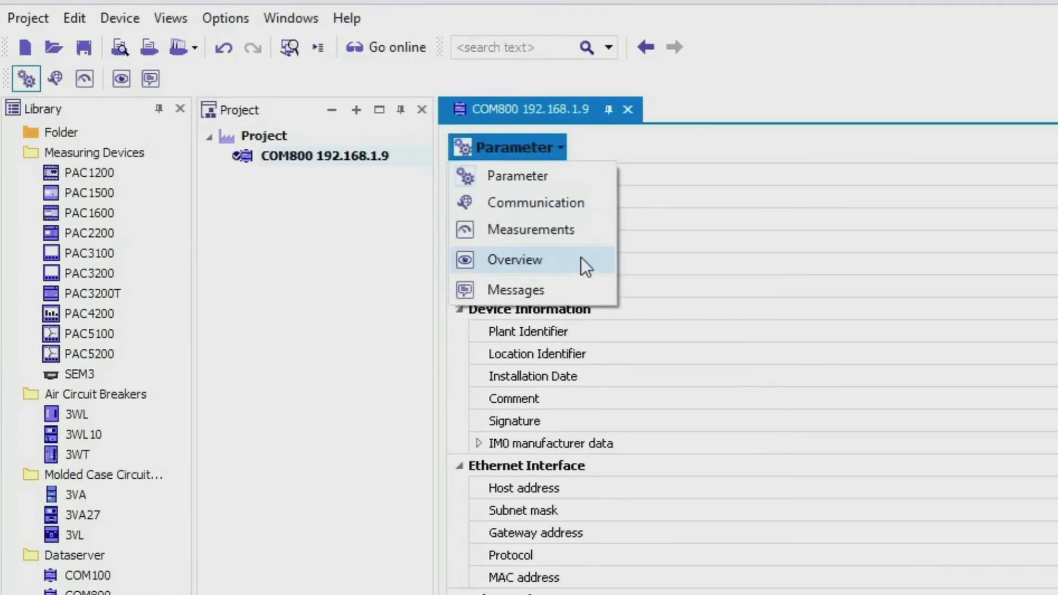
click(582, 259)
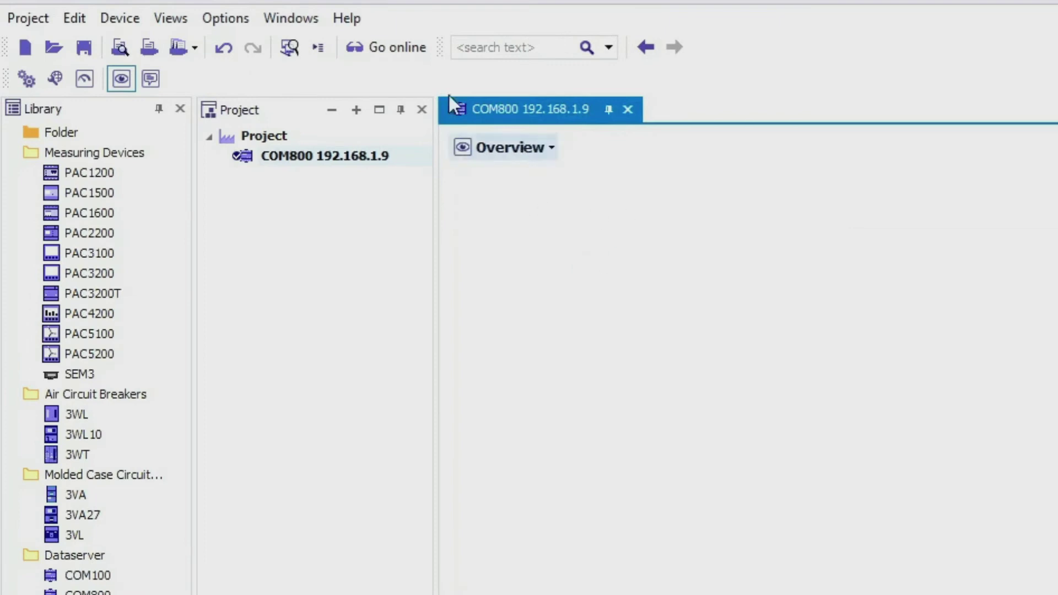
click(404, 43)
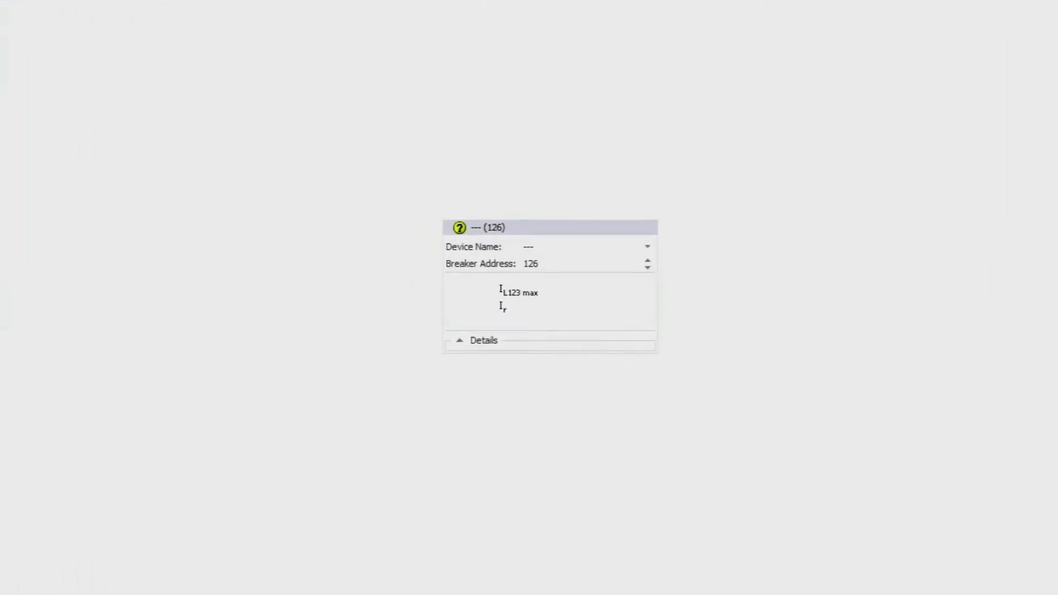
mouse_move(634, 224)
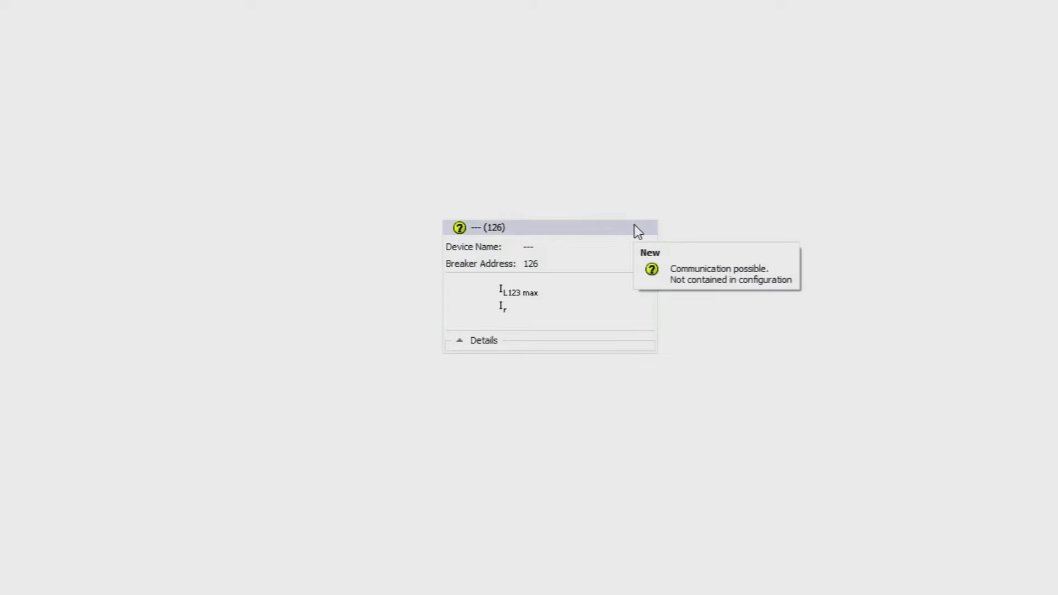
click(634, 226)
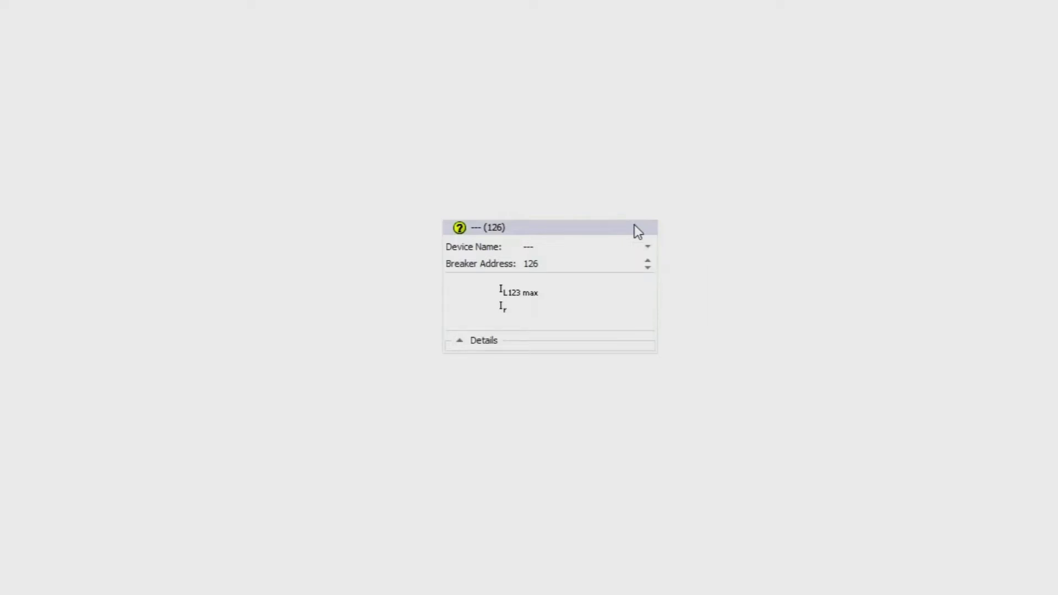
Change the breaker address from 126 to 1, confirm, and add the breaker to the project
click(568, 263)
key(BackSpace)
key(BackSpace)
key(BackSpace)
text(1)
key(Return)
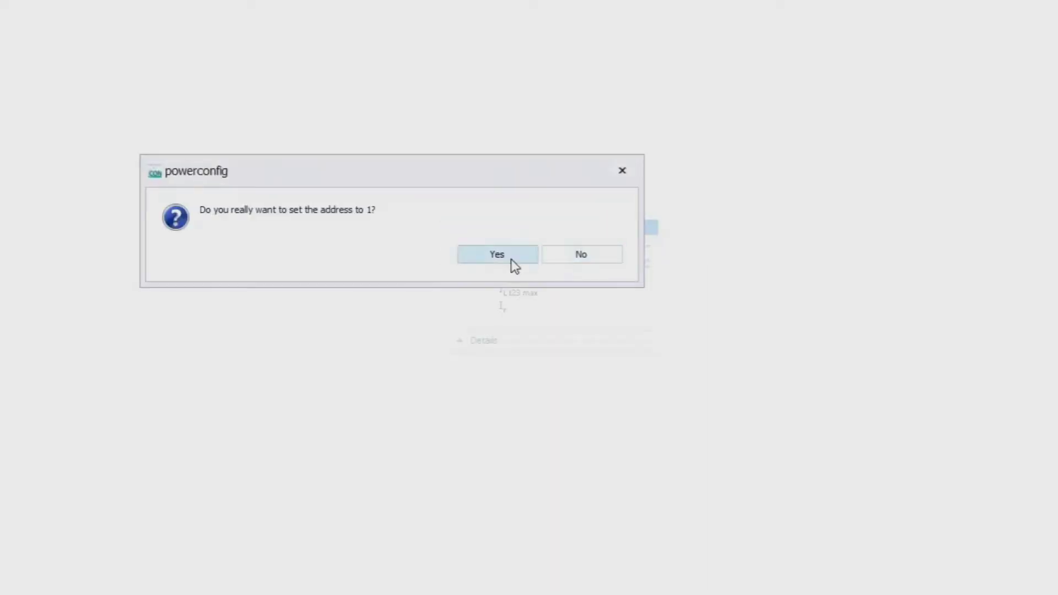
click(514, 255)
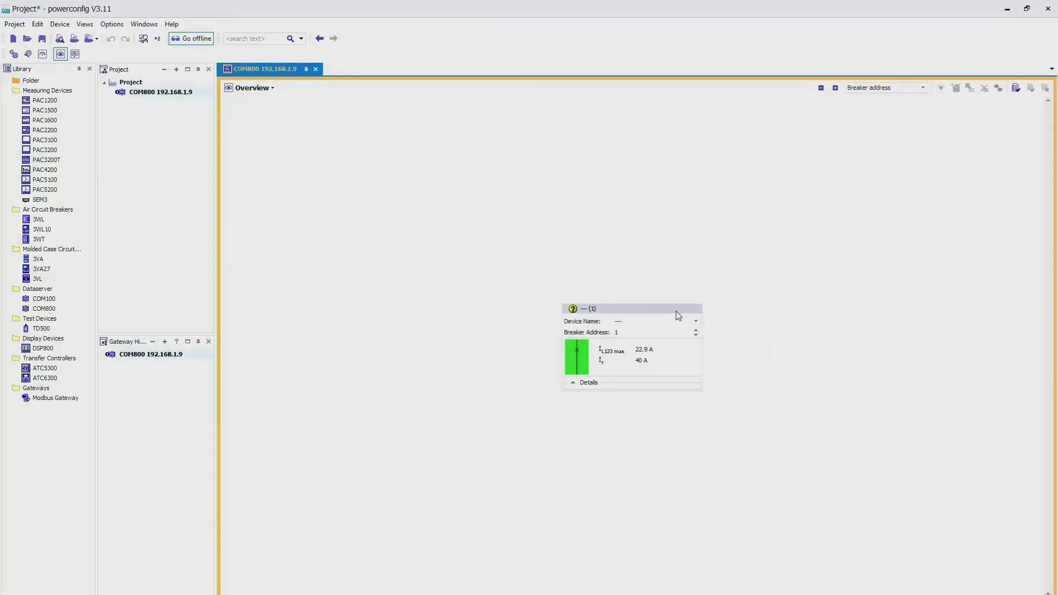
click(678, 316)
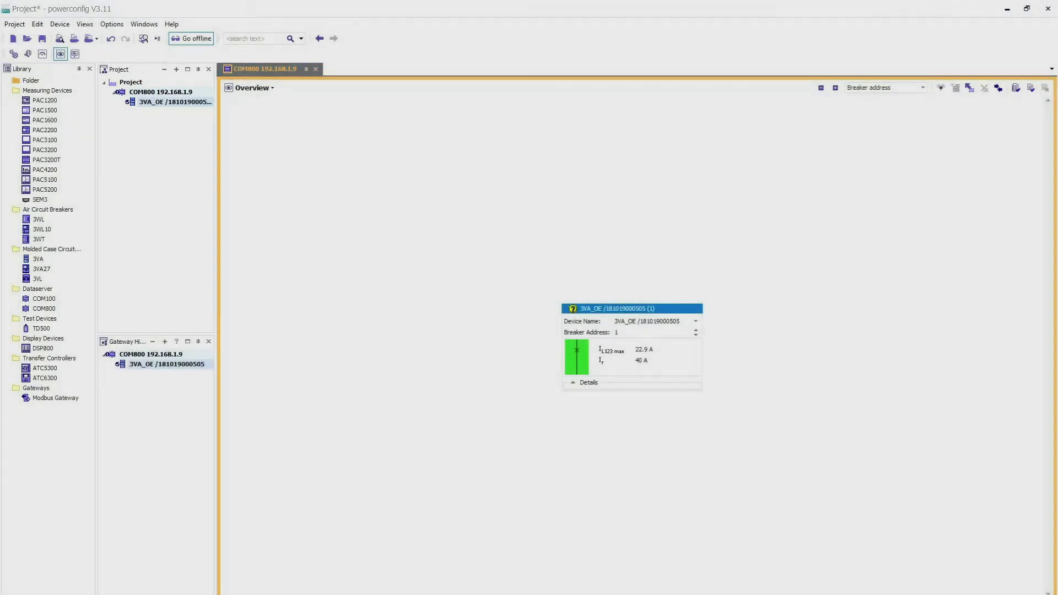
Select the 3VA_OE breaker in the project tree and open its Overview window
click(158, 102)
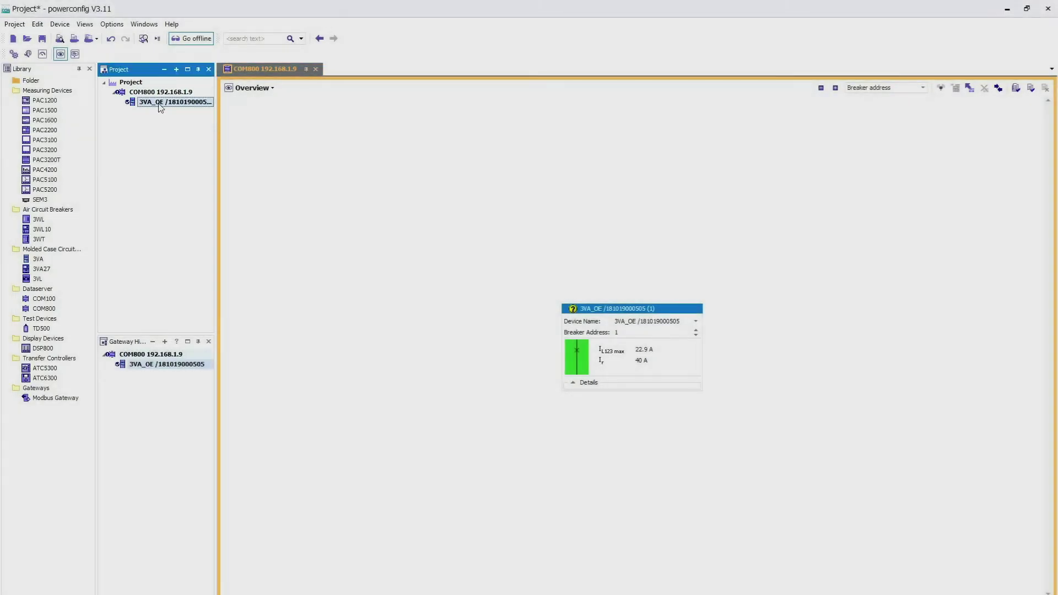
double_click(159, 105)
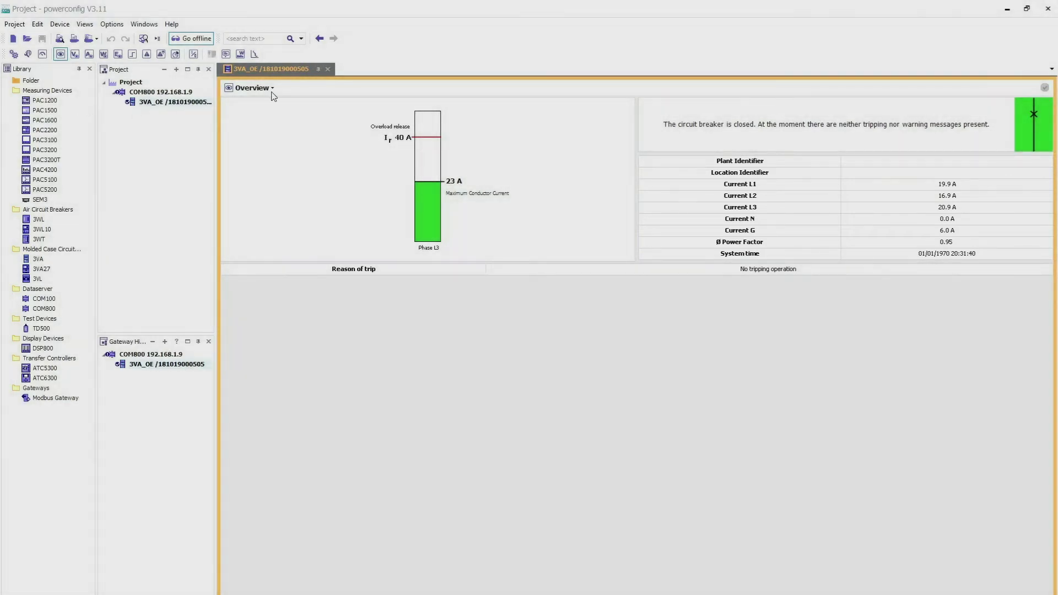
Open the breaker's Parameter view and expand all protective function groups
click(270, 89)
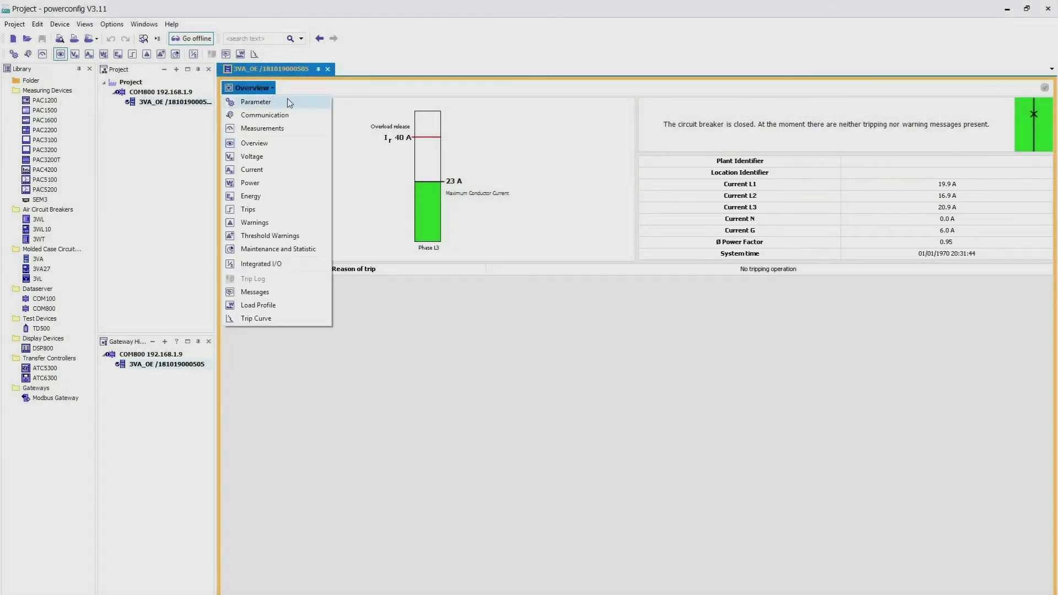
click(289, 102)
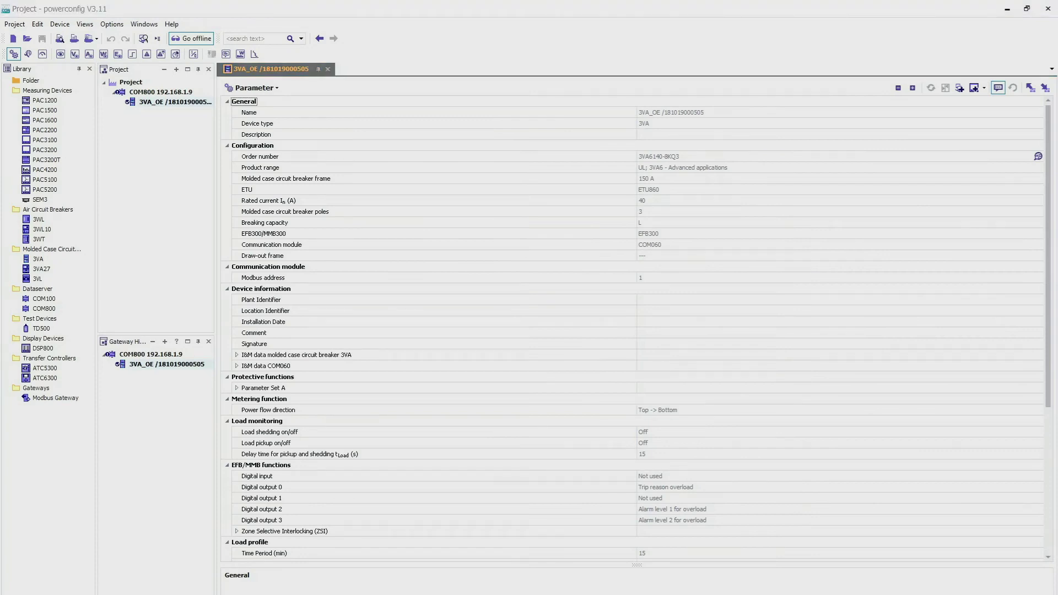
click(237, 388)
click(246, 399)
click(247, 442)
scroll(250, 440, down, 2)
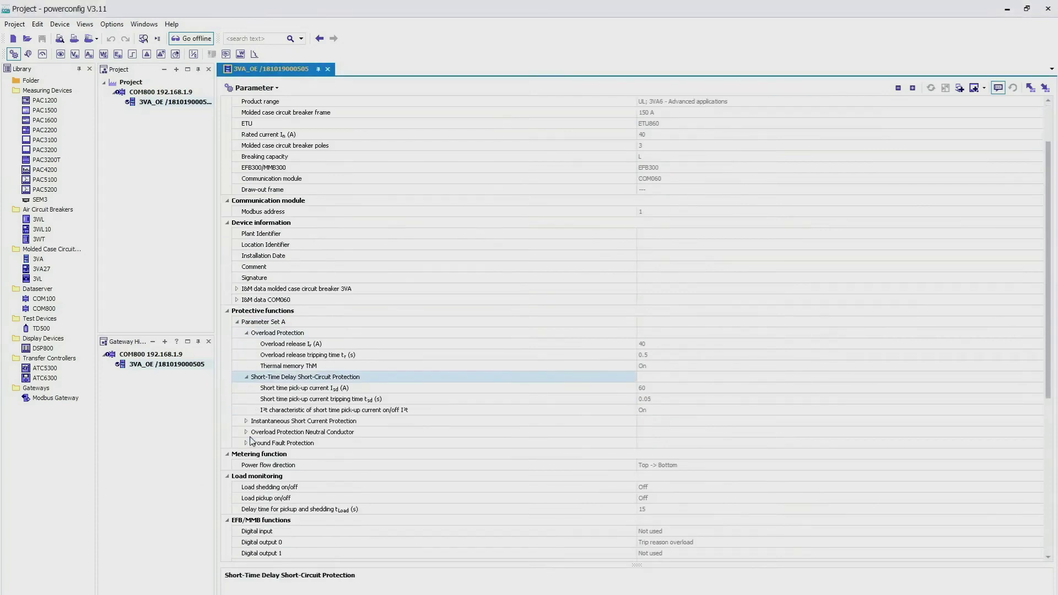
scroll(251, 441, down, 1)
click(246, 388)
click(246, 410)
click(246, 432)
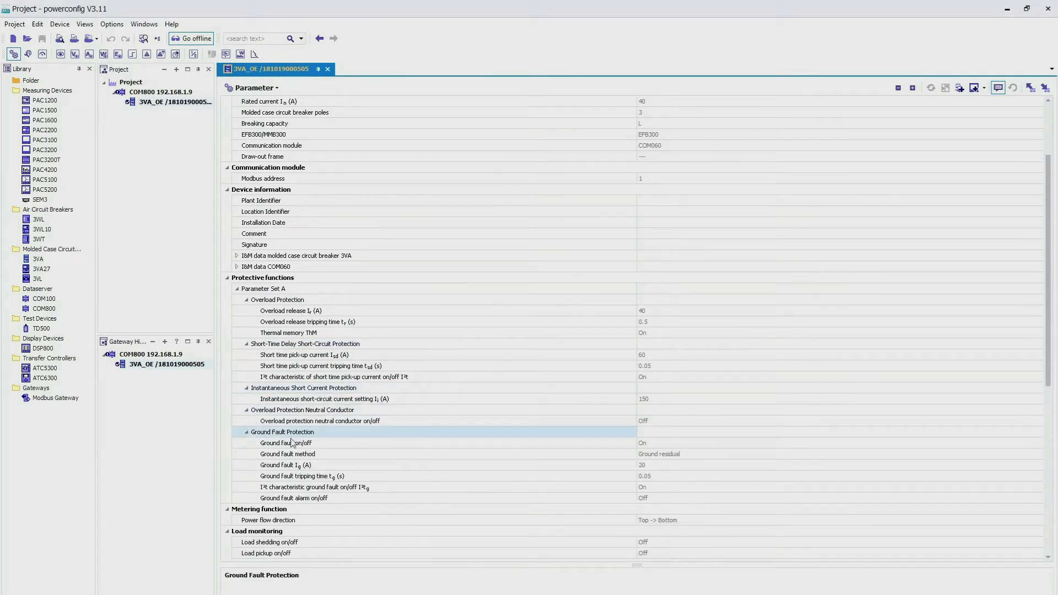
Go offline, set short-time pick-up current Isd to 85 A, and request Load to device
click(423, 355)
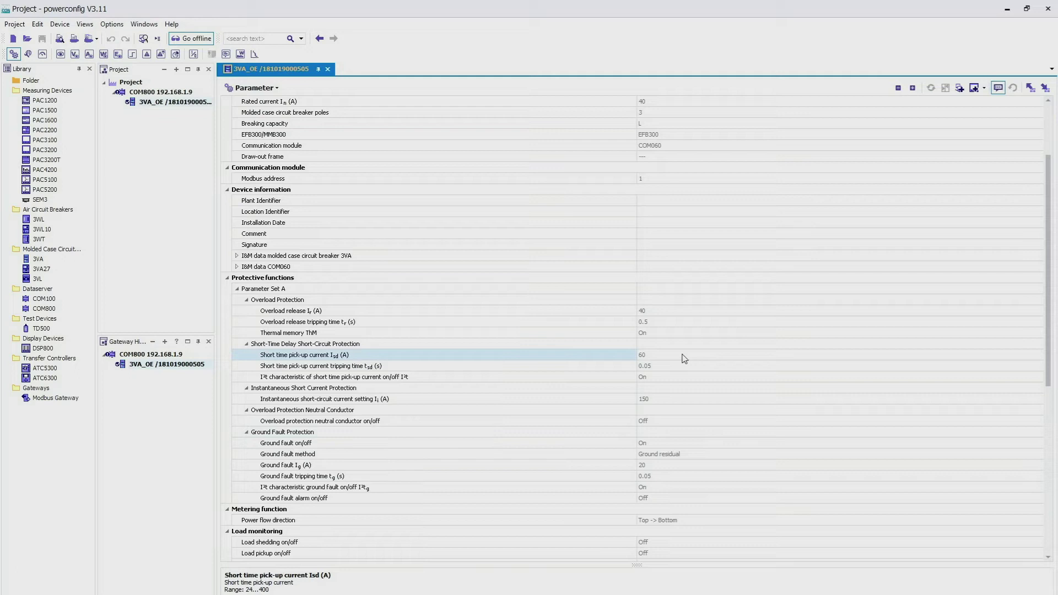
click(188, 39)
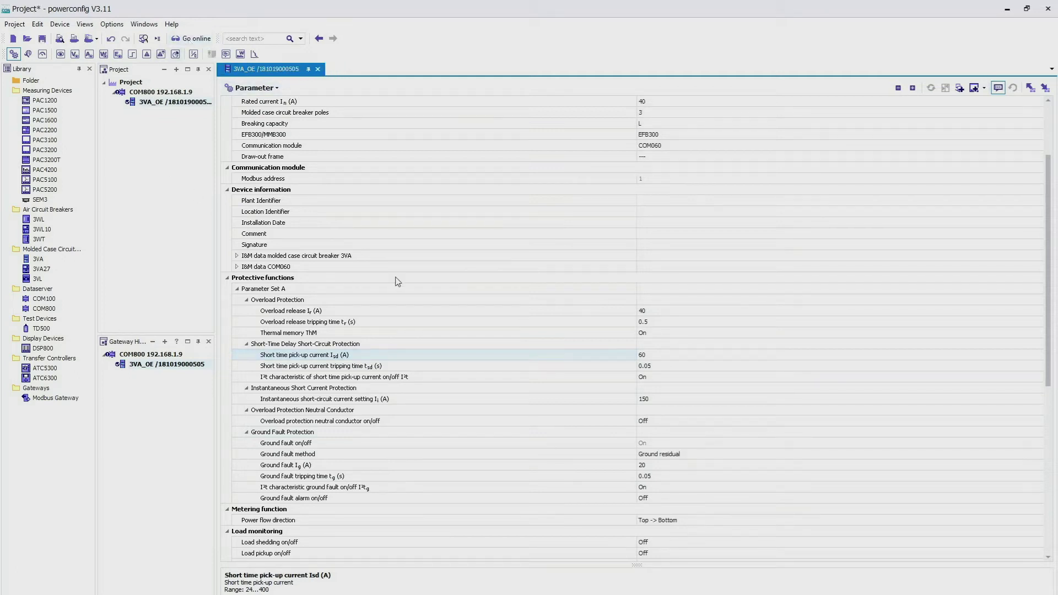
click(653, 355)
text(85)
key(Return)
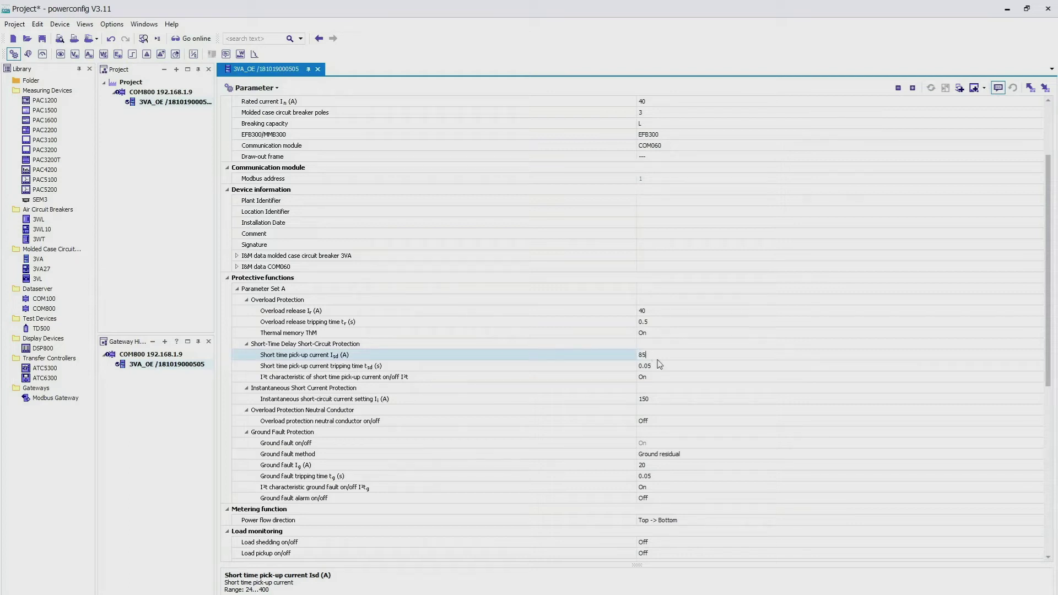
click(1045, 89)
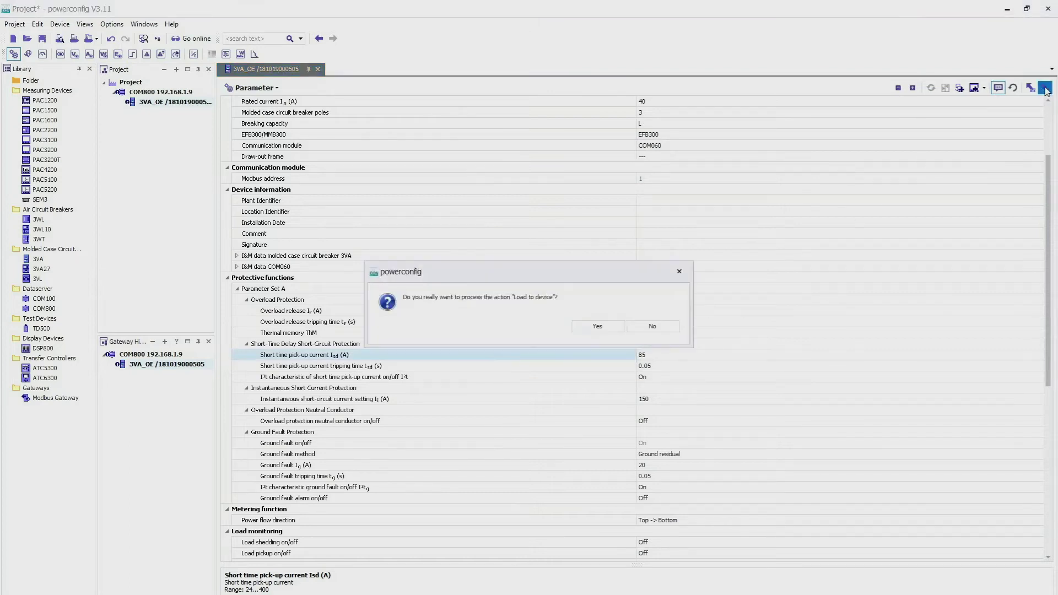
Confirm loading the 85 A Isd setting to the breaker and reconnect the project online
click(606, 327)
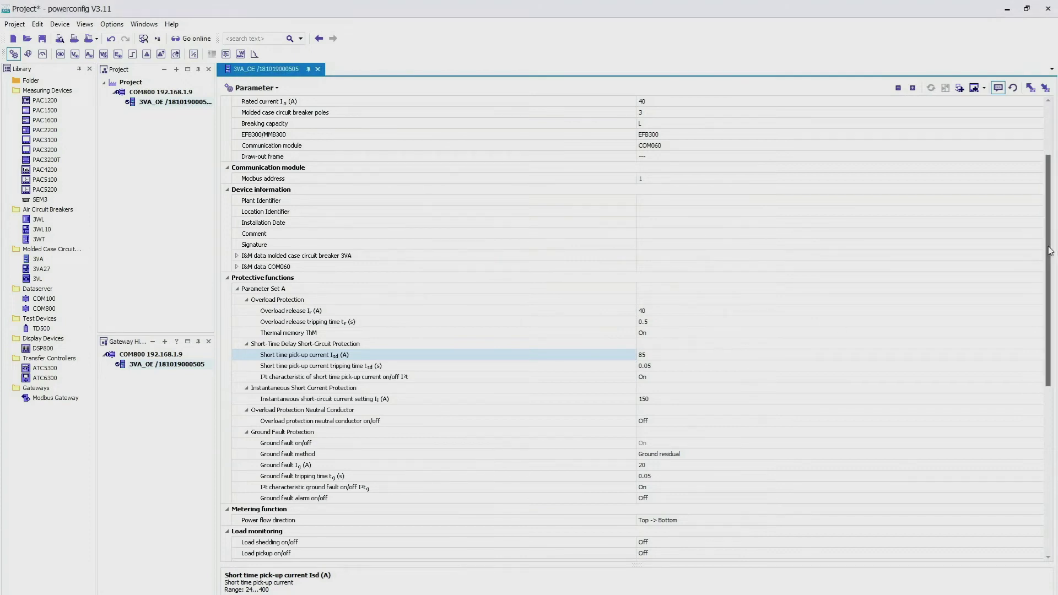
drag(1045, 253, 1041, 419)
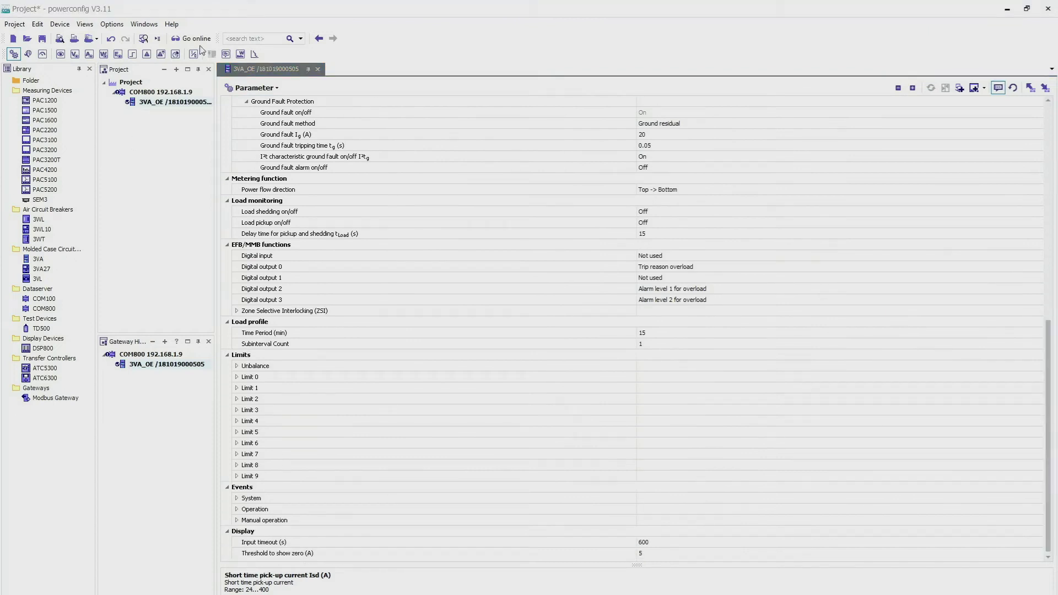
click(209, 40)
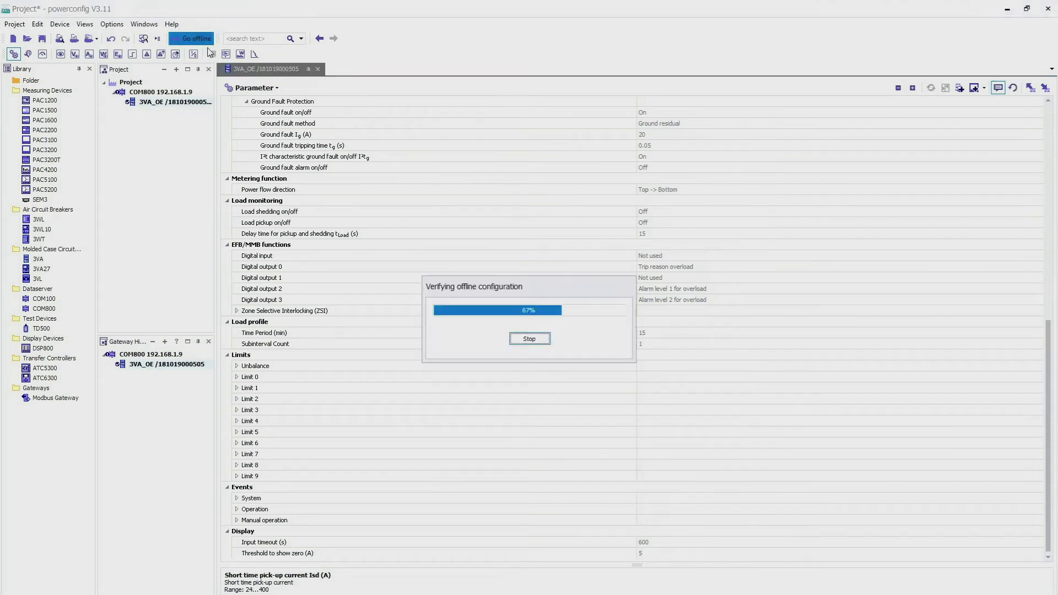
click(255, 88)
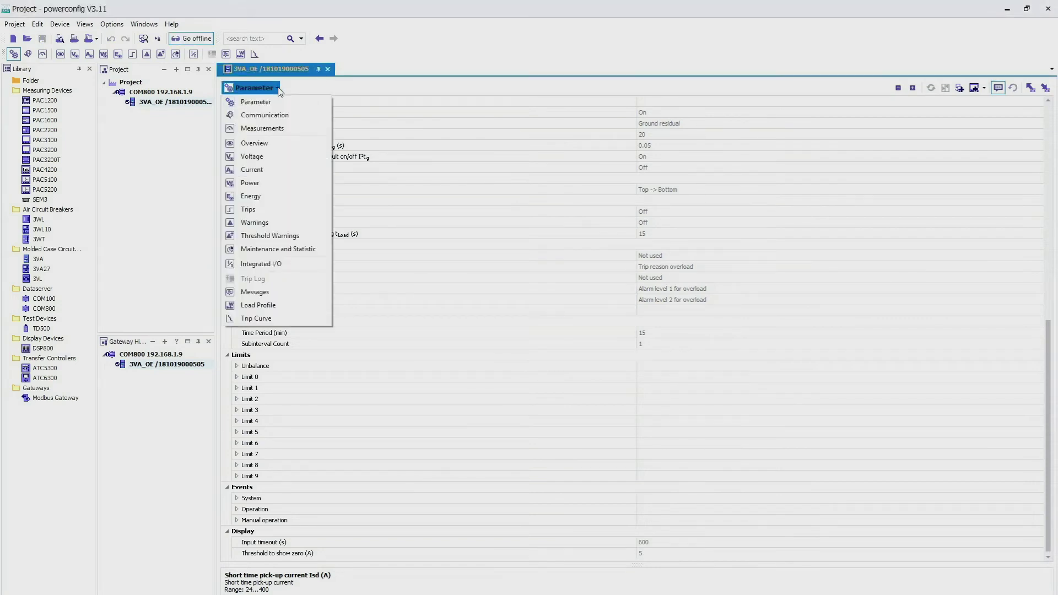
Open the breaker's Measurements view and expand its Instantaneous Values
click(293, 129)
click(239, 135)
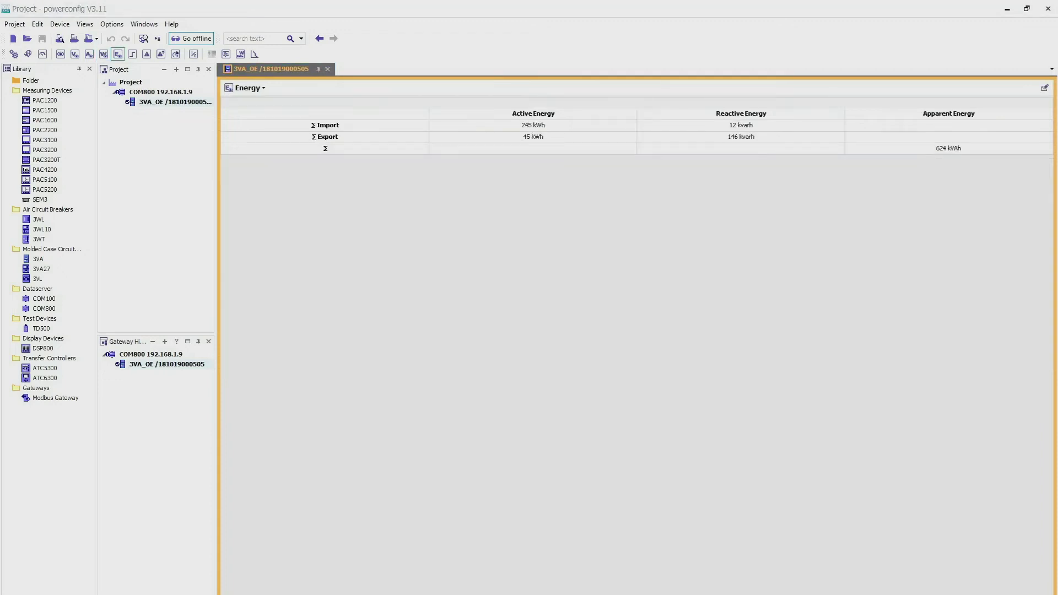
click(264, 88)
Step through the breaker's Trips and Warnings views, then open its Messages log of 21 events
click(286, 208)
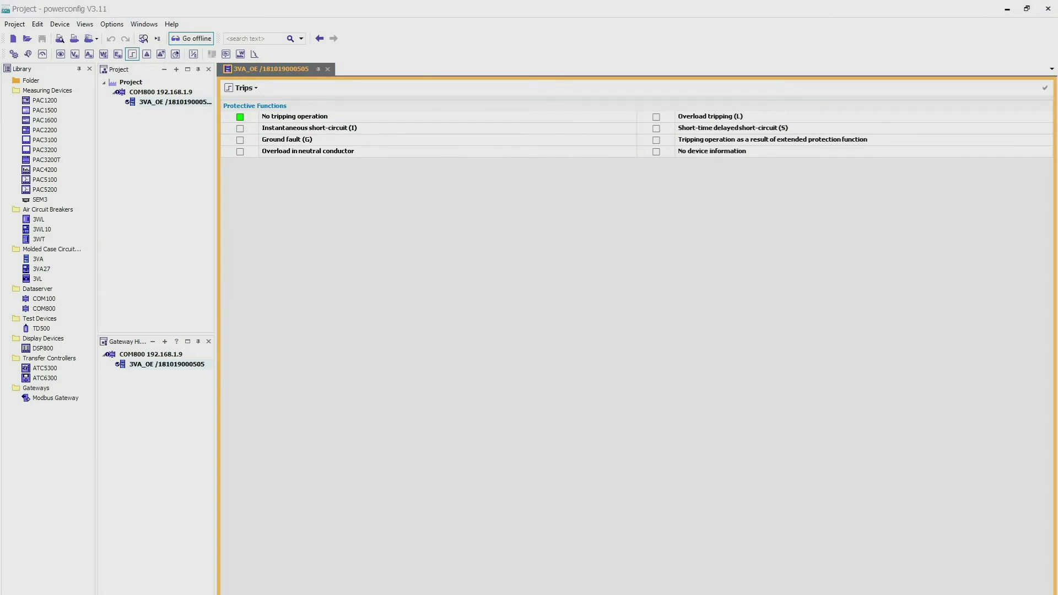
click(253, 88)
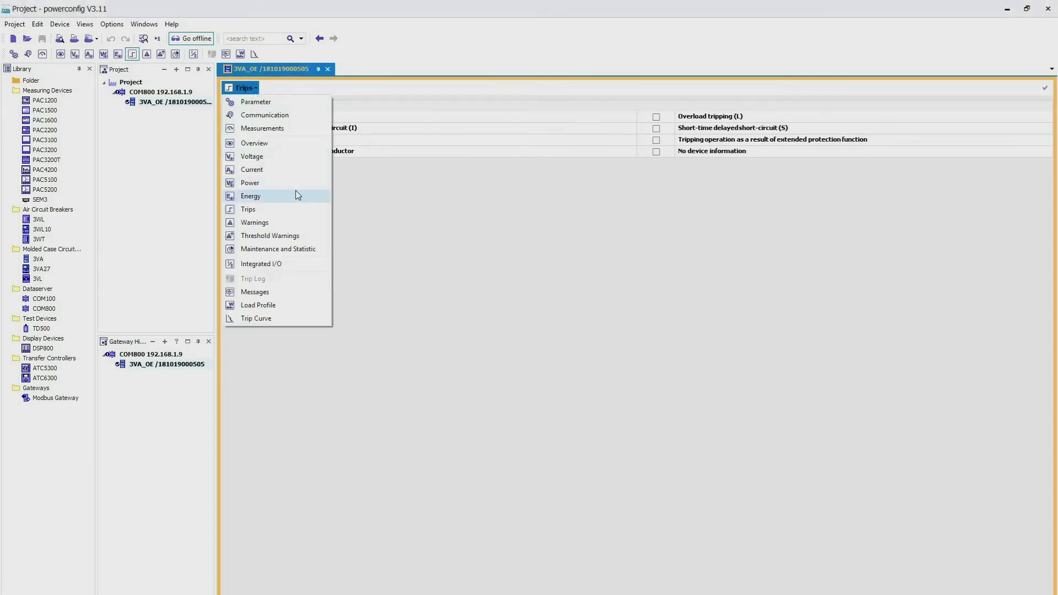
click(303, 226)
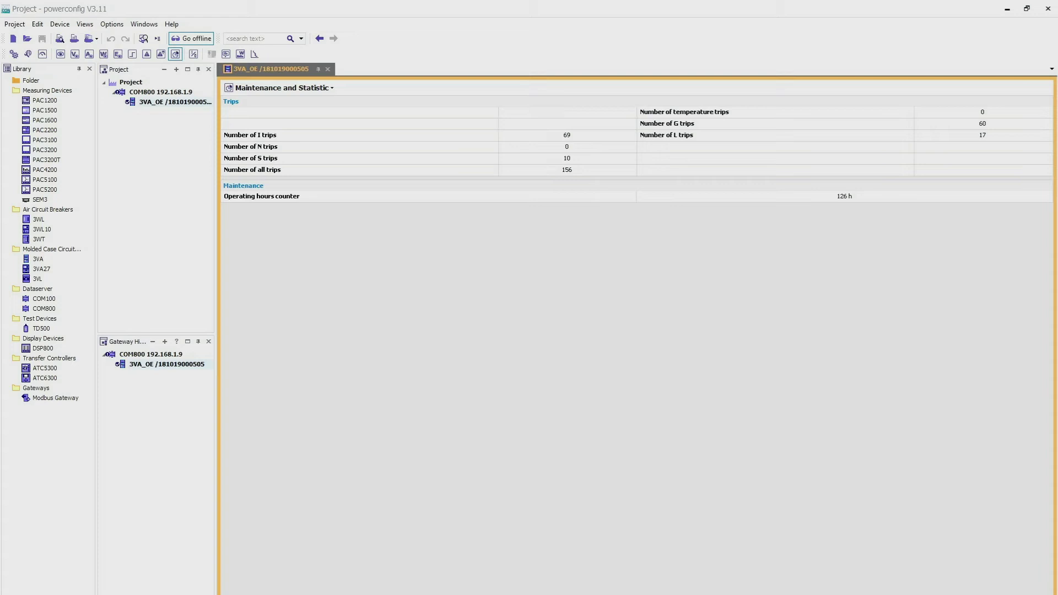
click(332, 89)
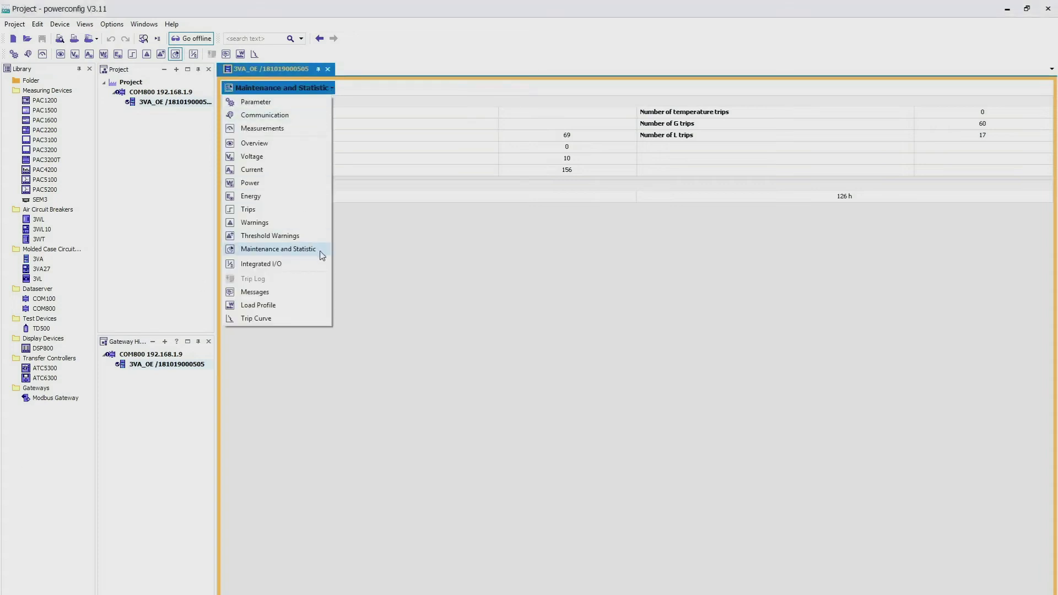
click(314, 292)
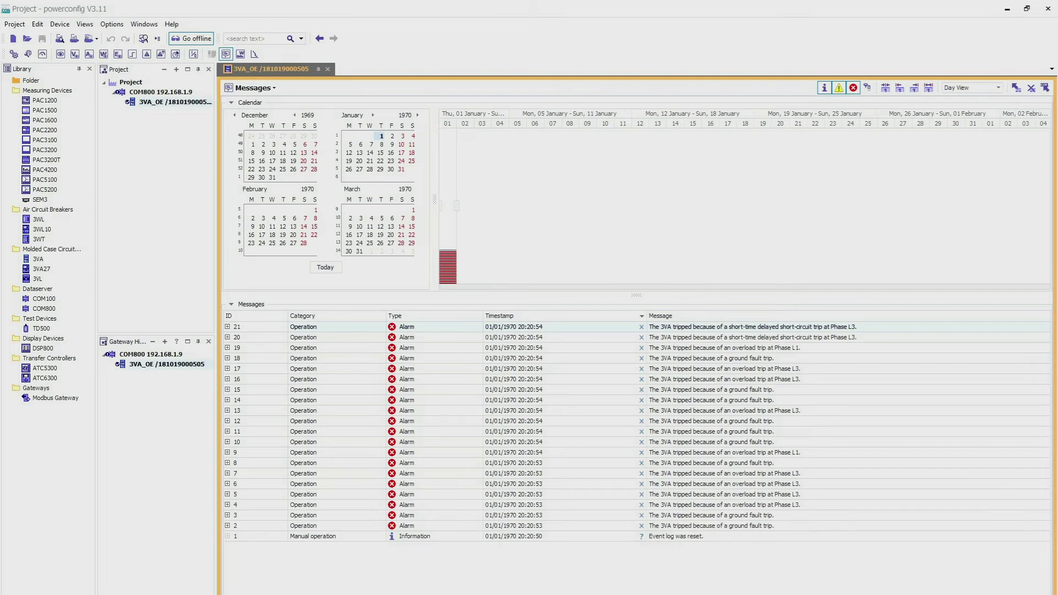
Show the load profile charting arithmetic average active, reactive and apparent power, plus power factor
click(269, 90)
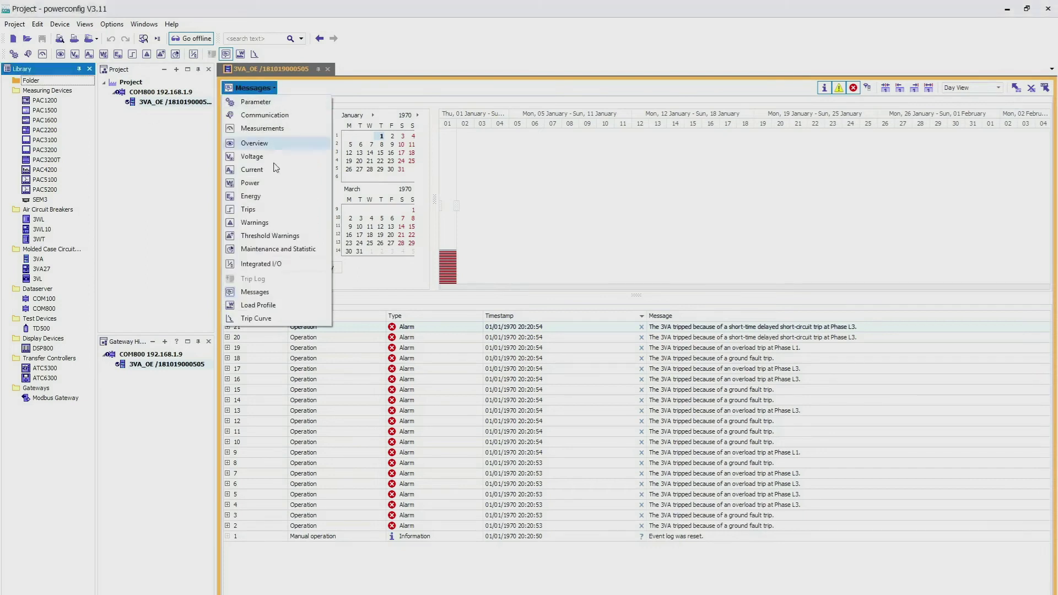
click(286, 305)
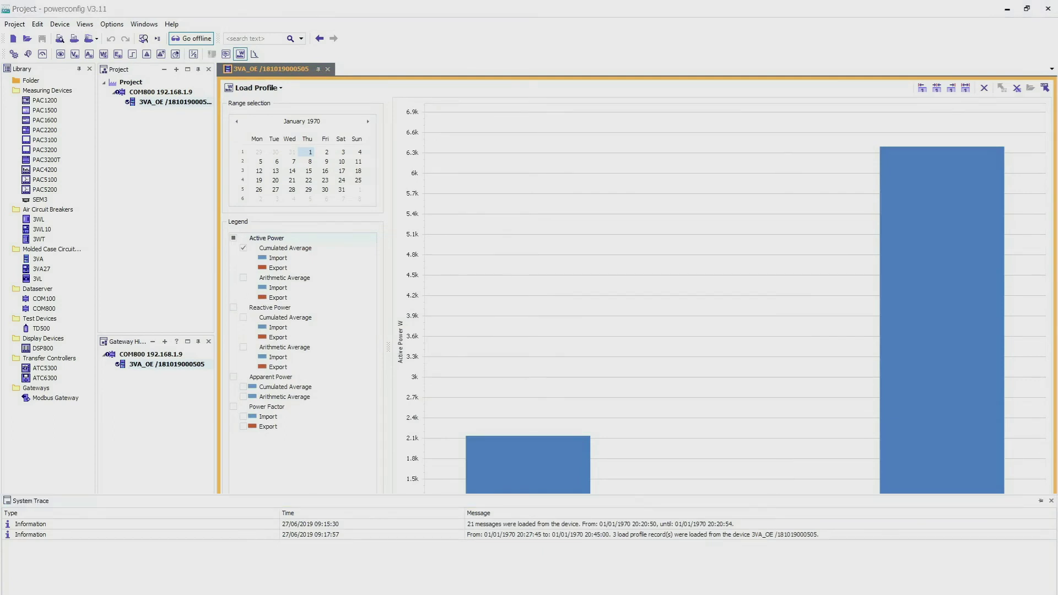
click(243, 277)
click(234, 308)
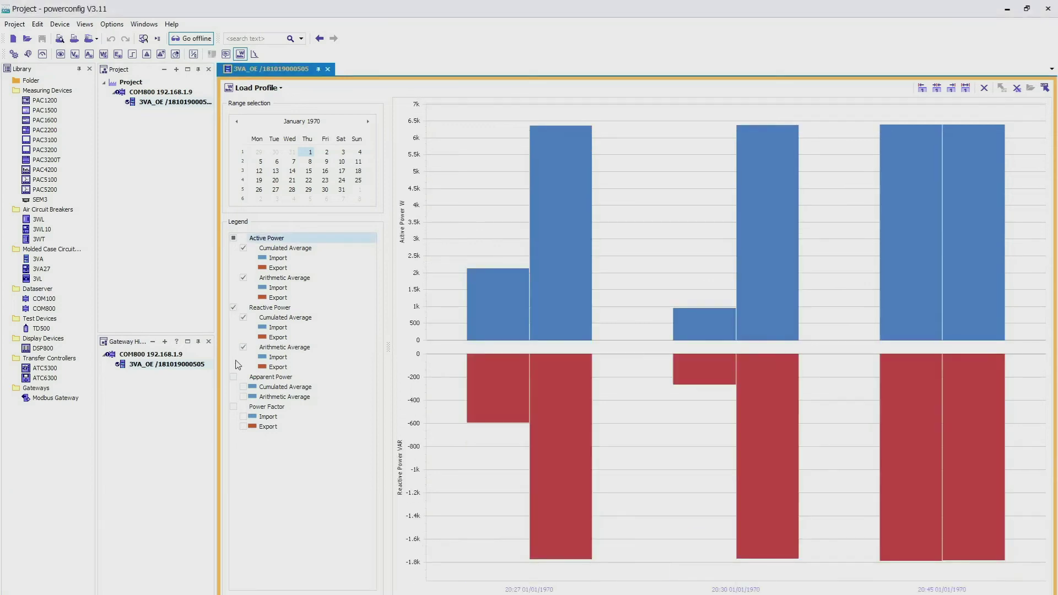
click(233, 377)
click(234, 407)
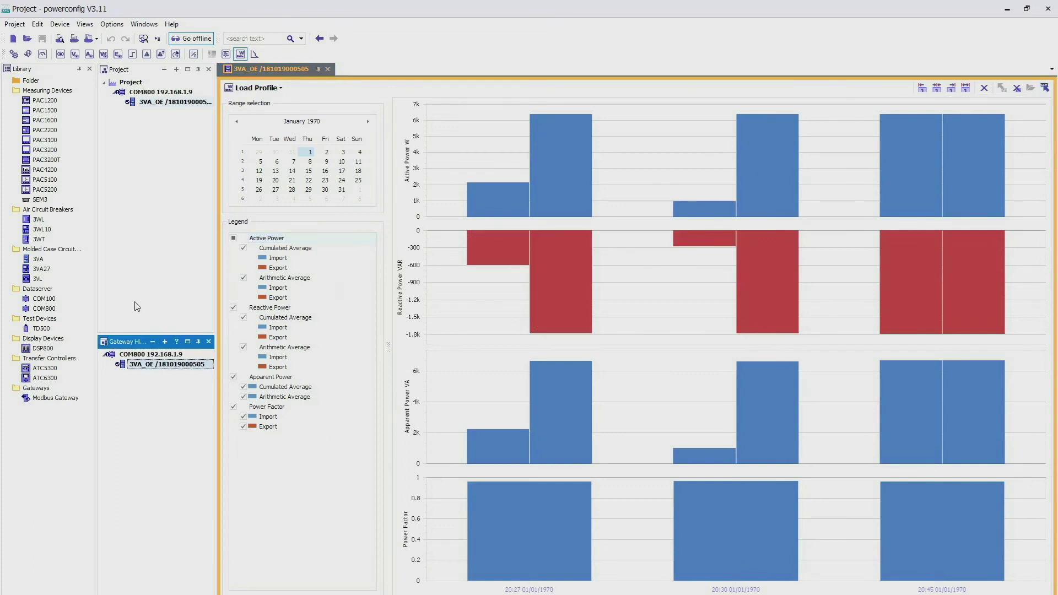
Switch to the breaker's Trip Curve view and begin editing the Ir pickup value
click(270, 88)
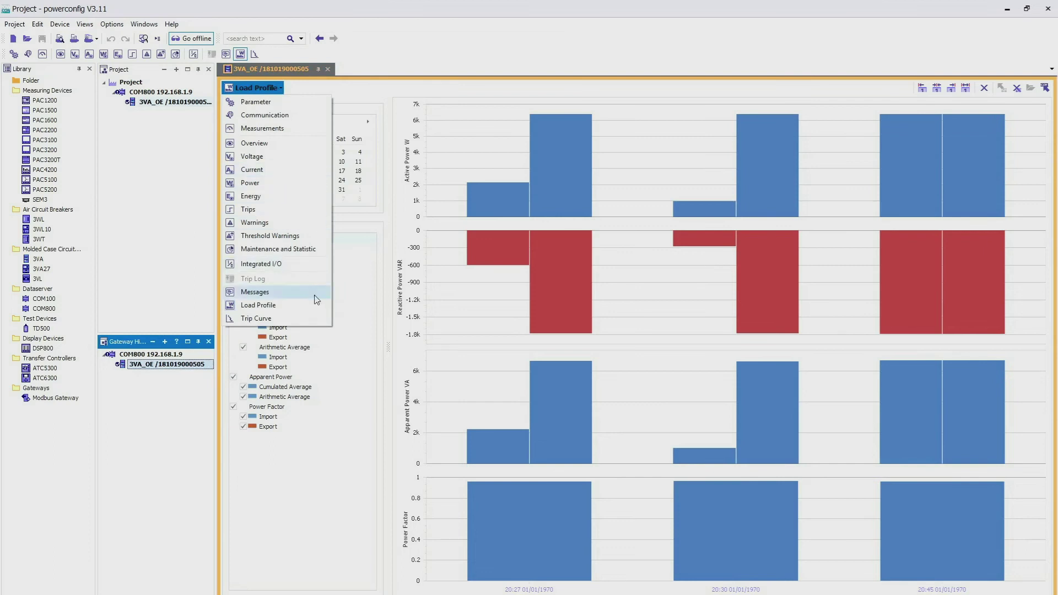
click(259, 318)
double_click(296, 204)
Enter Ir 20 and set the short-time delay tsd to 0.3 s
text(20)
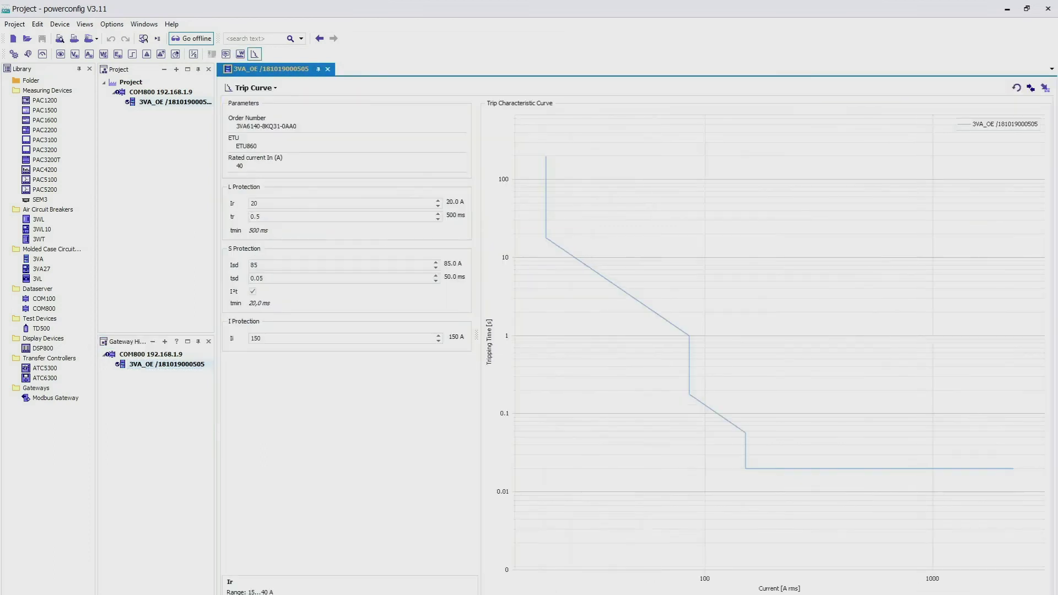
click(301, 278)
key(BackSpace)
key(Return)
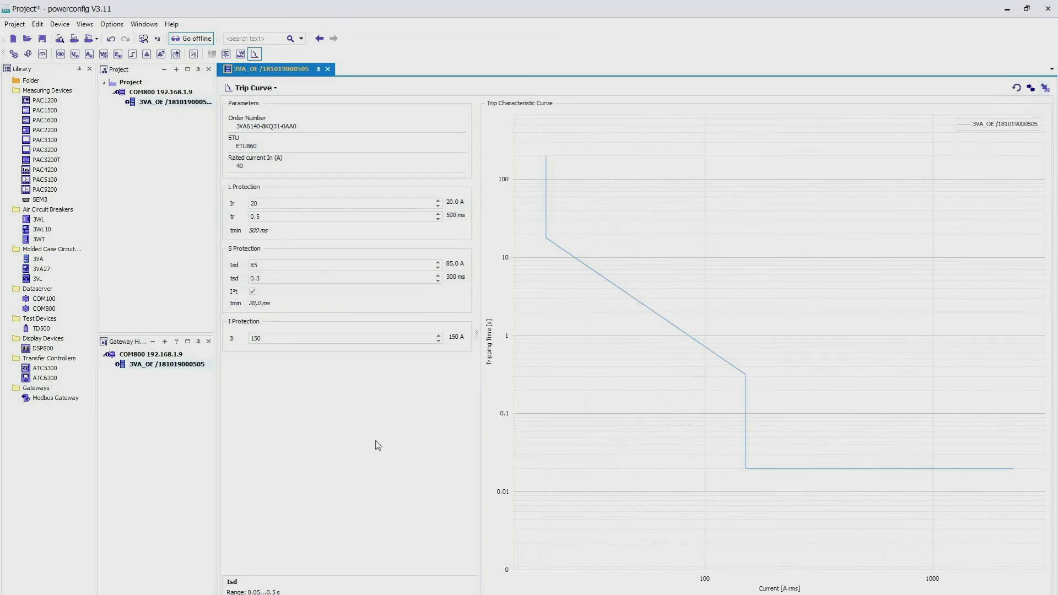
Dismiss the Project menu and bring up the COM800 192.168.1.9 parameter page
click(19, 25)
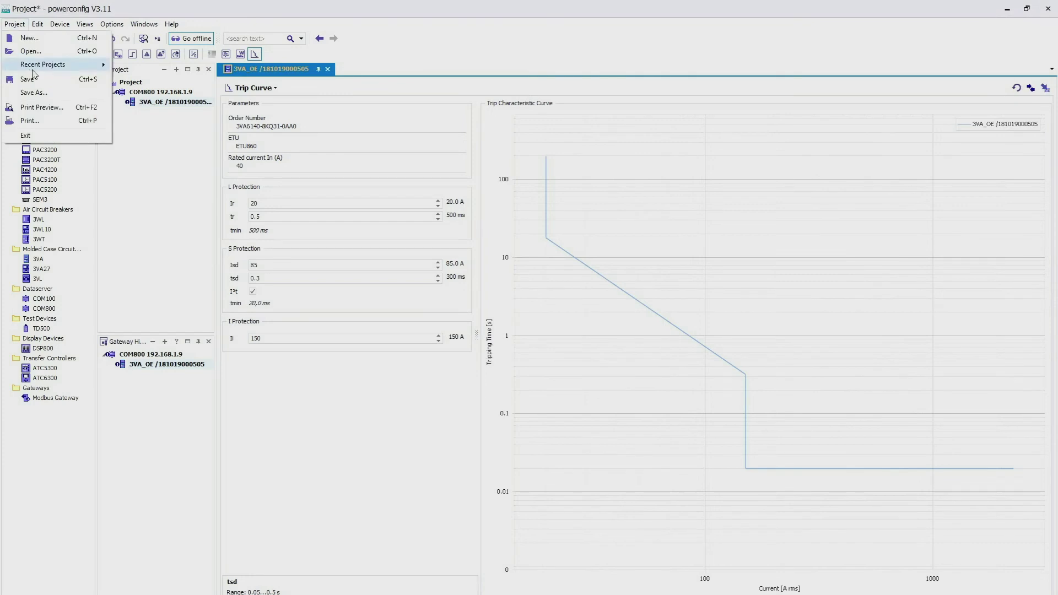
key(Escape)
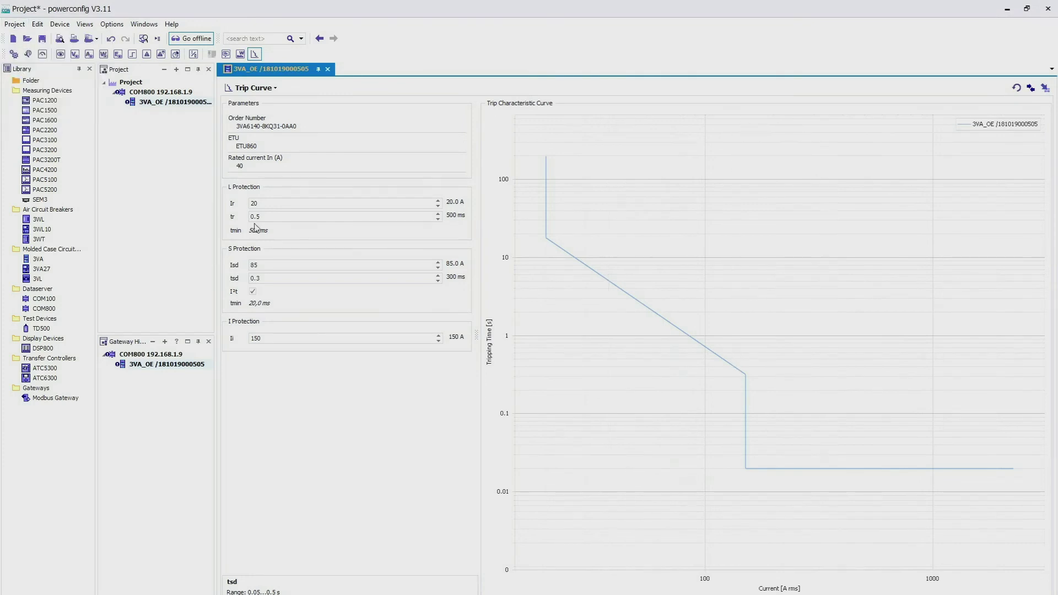
click(168, 92)
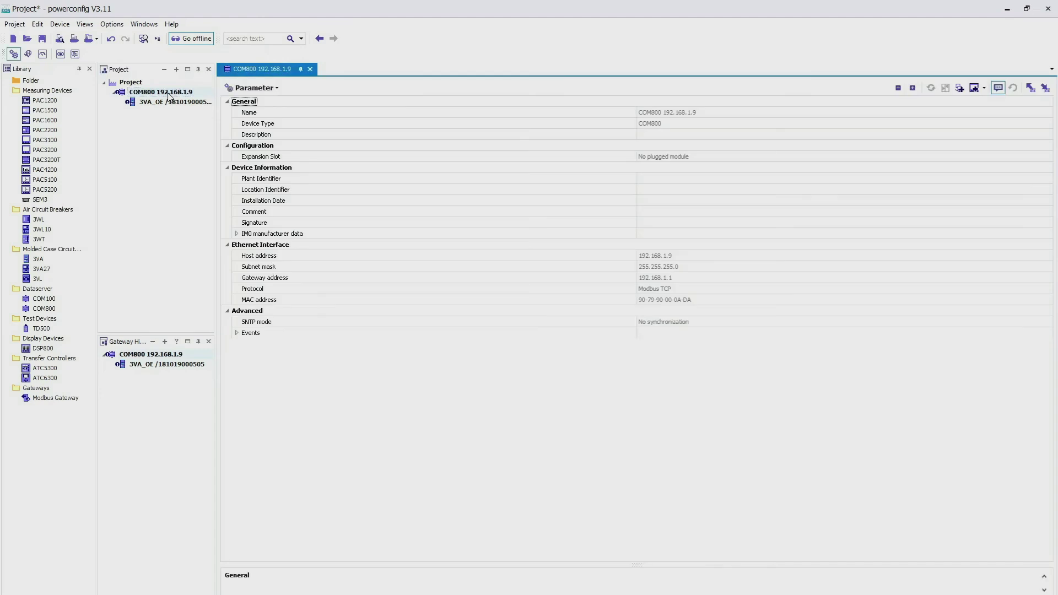
Send date and time settings to the COM800, confirm, and take the project offline
click(65, 23)
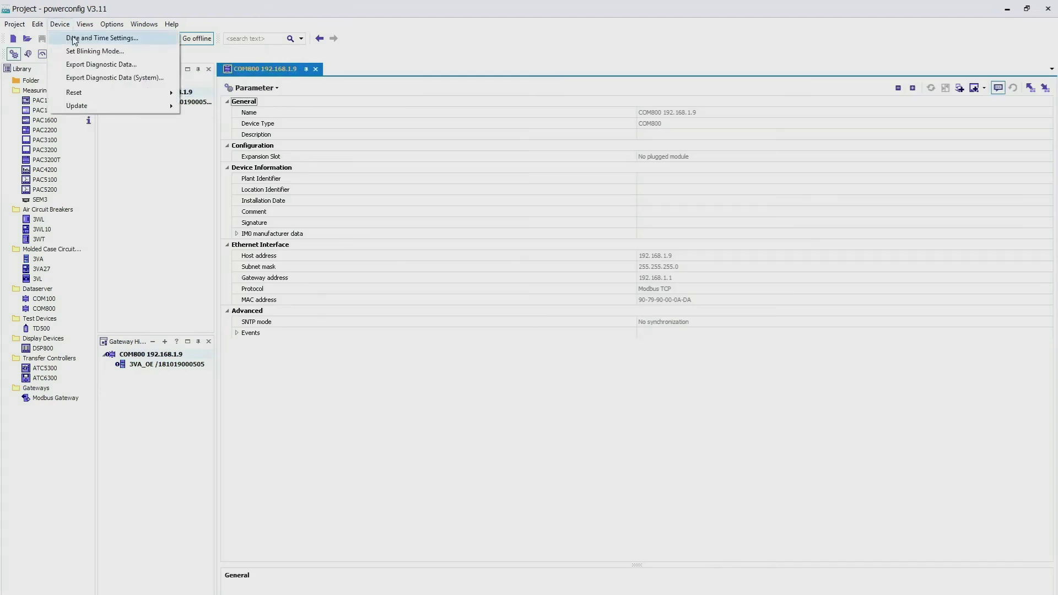
click(74, 38)
click(587, 328)
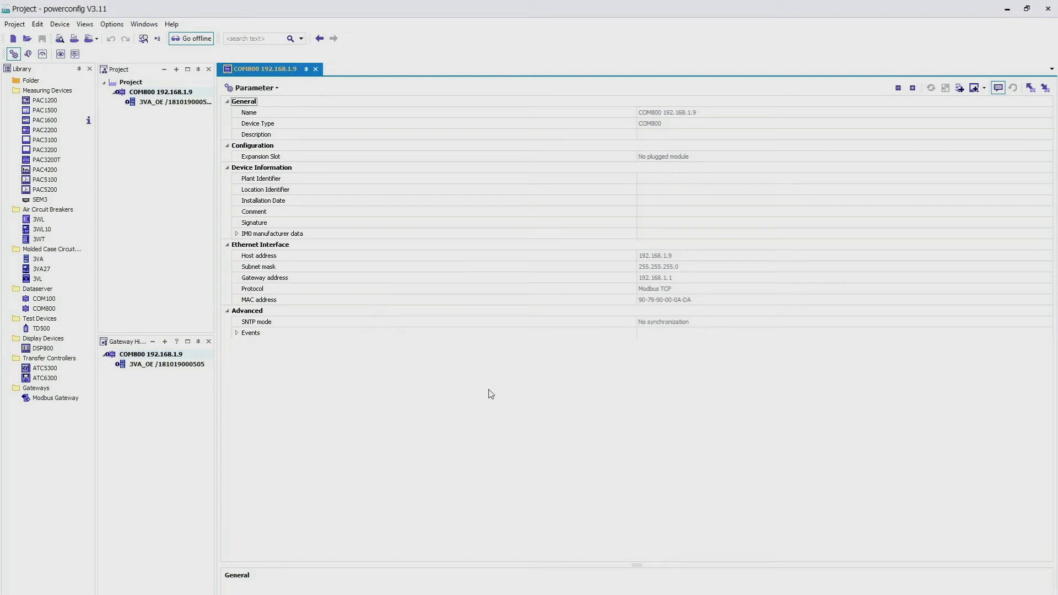
click(192, 40)
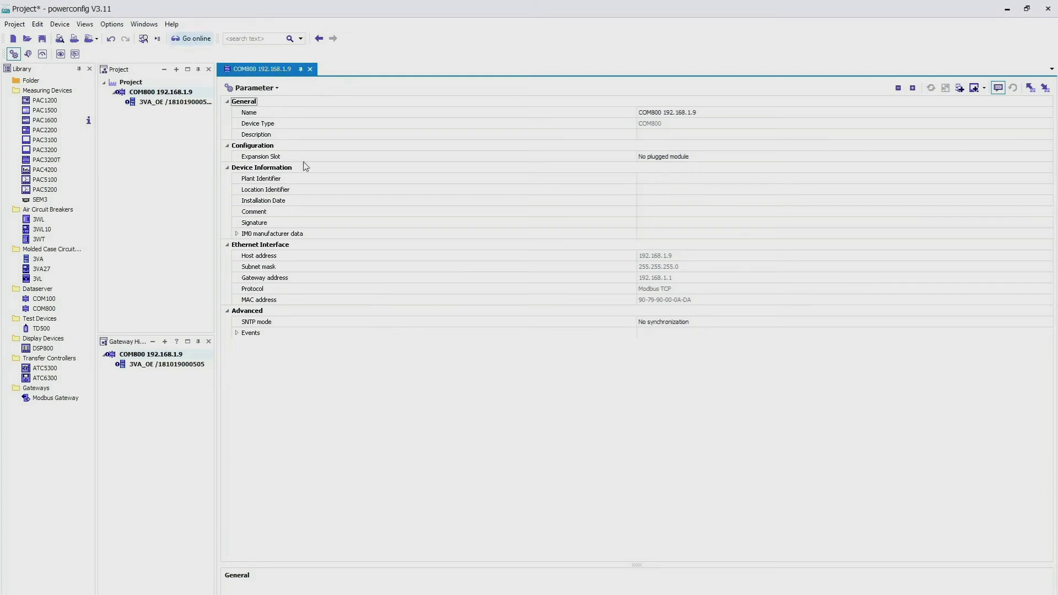
Set SNTP mode to date/time synchronization by device request, keeping NTP server 0.0.0.0
click(1040, 321)
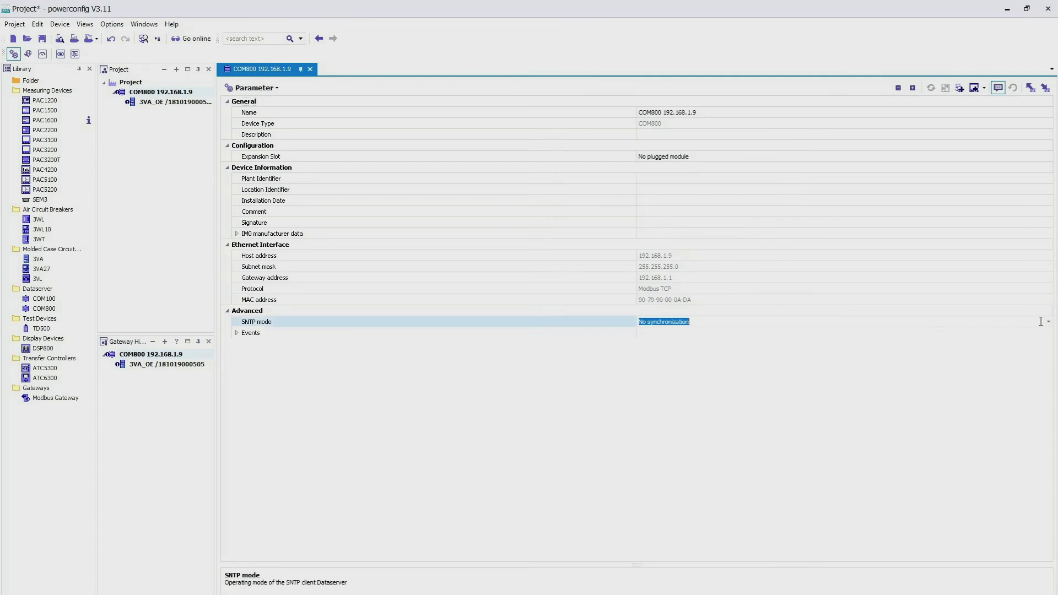
click(1041, 322)
click(995, 340)
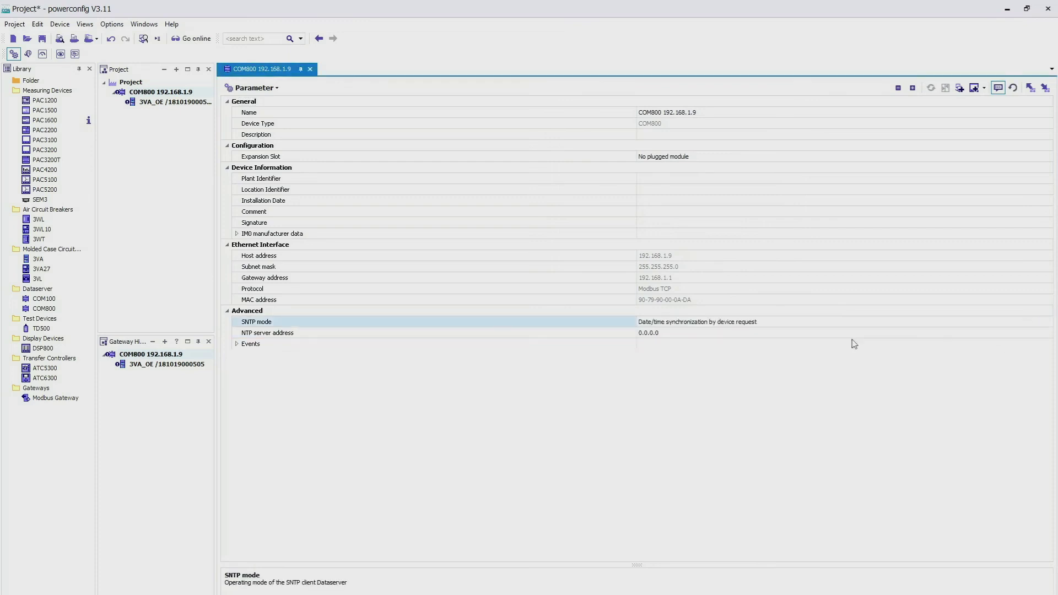
click(741, 333)
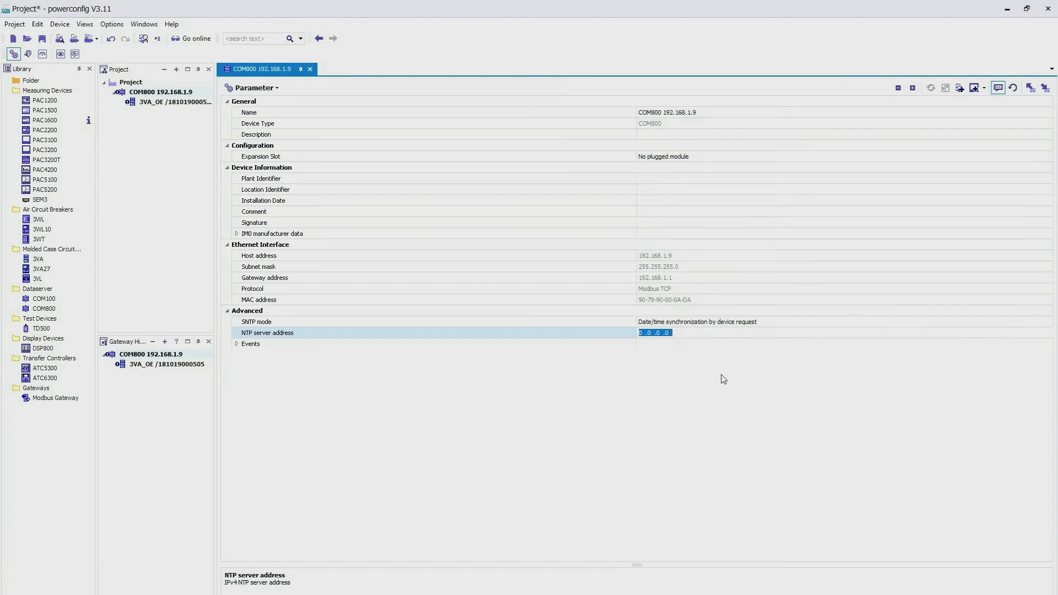
click(600, 392)
click(66, 24)
mouse_move(61, 94)
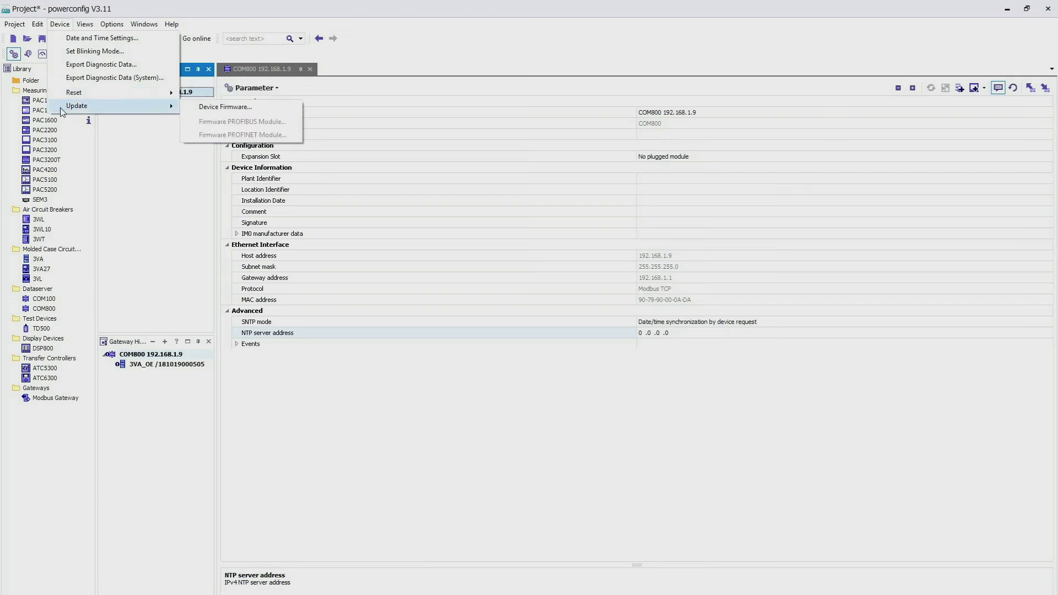
click(118, 170)
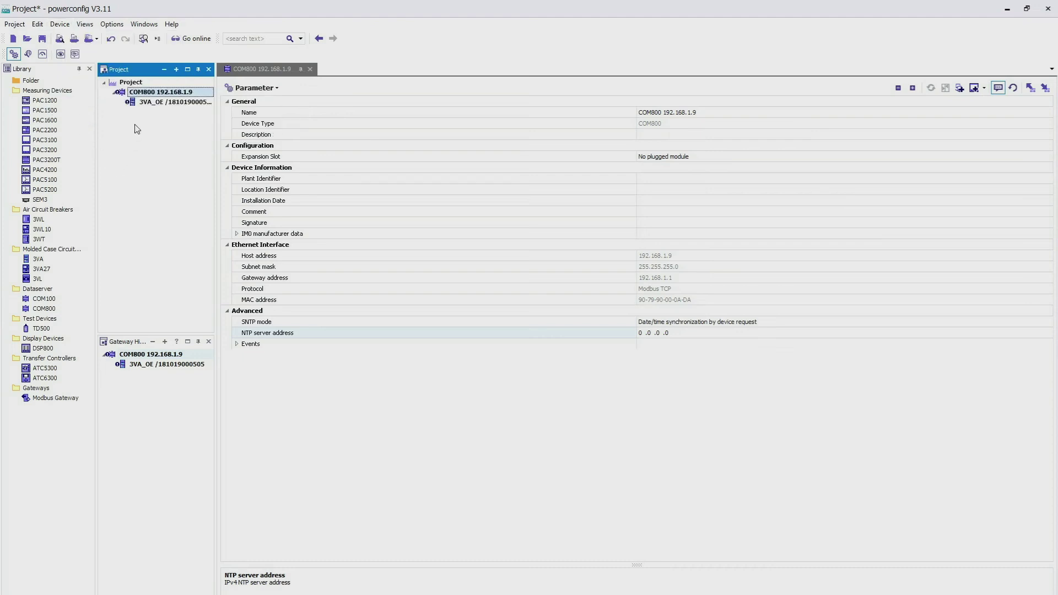
Search for accessible devices and load the discovered DSP800 display into the project
click(143, 102)
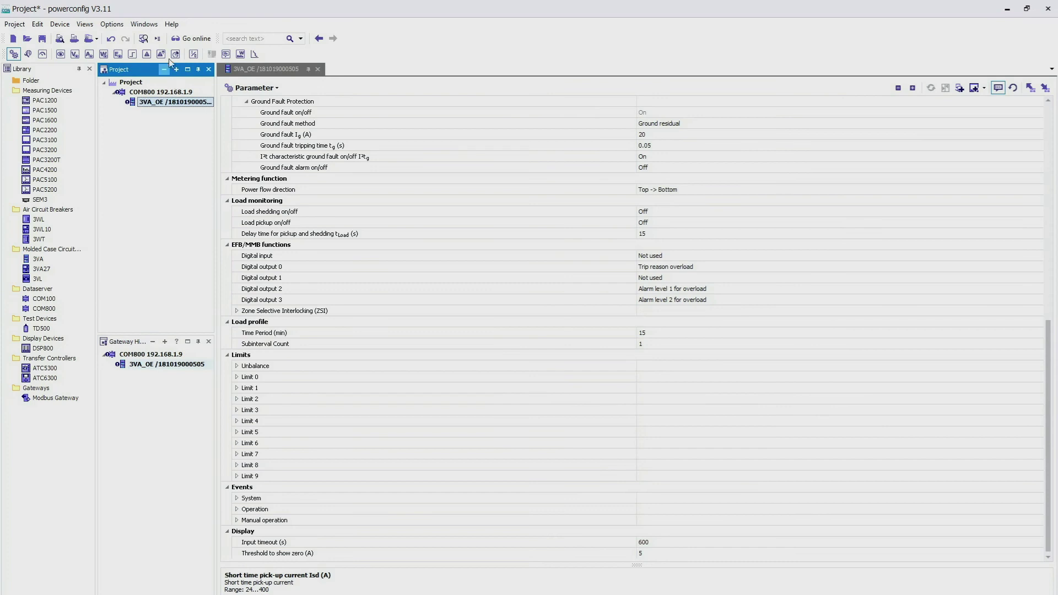
click(143, 40)
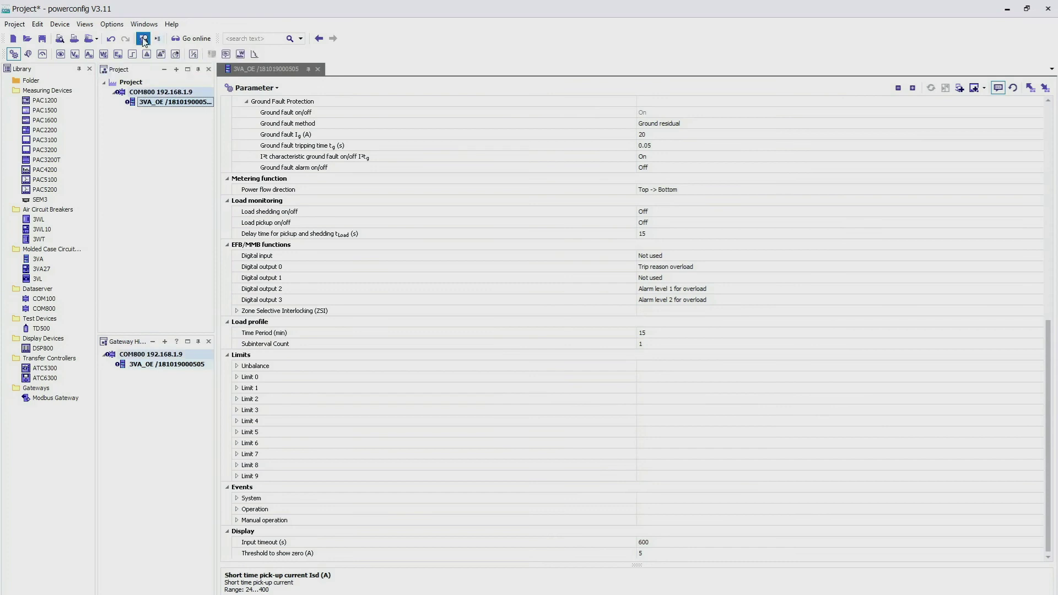
click(338, 302)
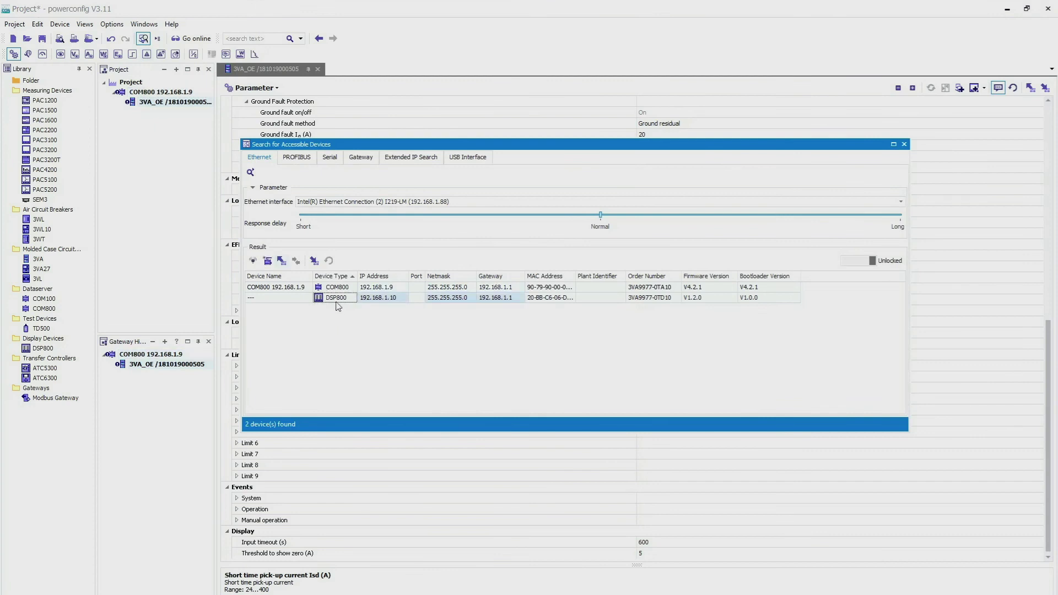
click(282, 262)
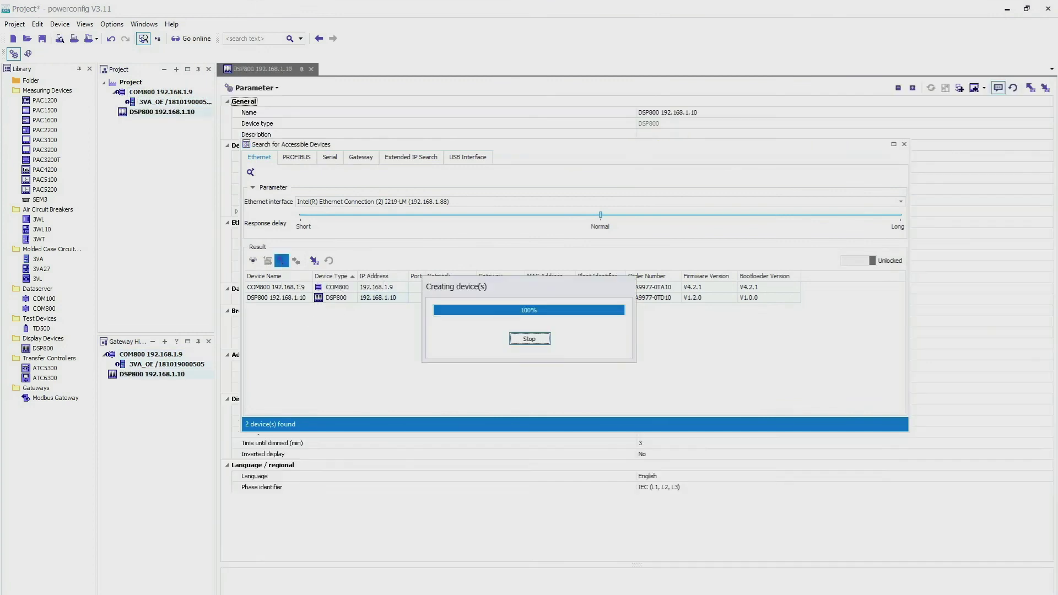
click(904, 145)
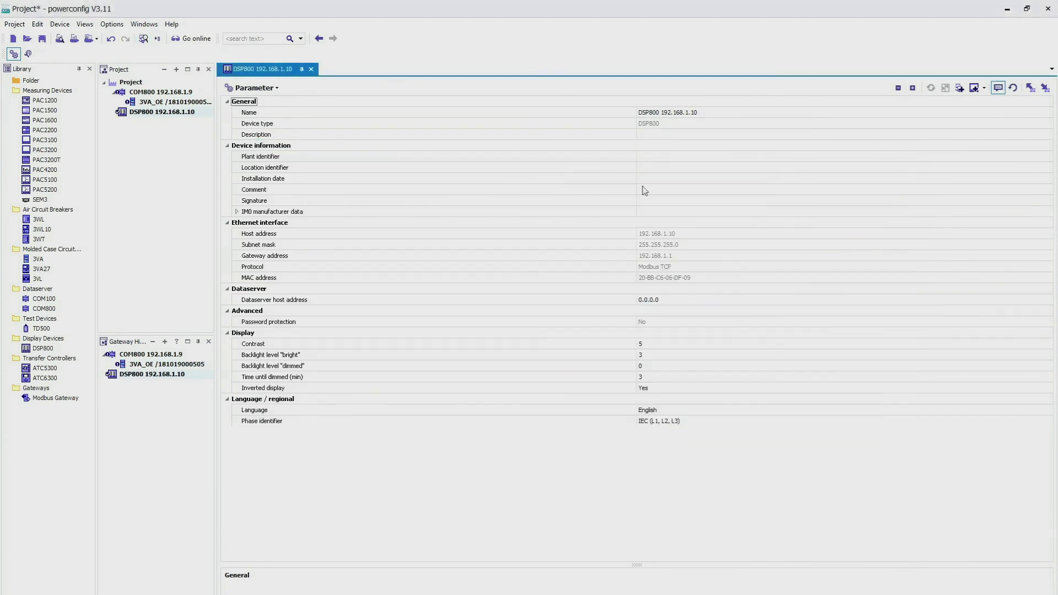
Set the DSP800's Dataserver host address to 192.168.1.9 and load it to the device
click(190, 114)
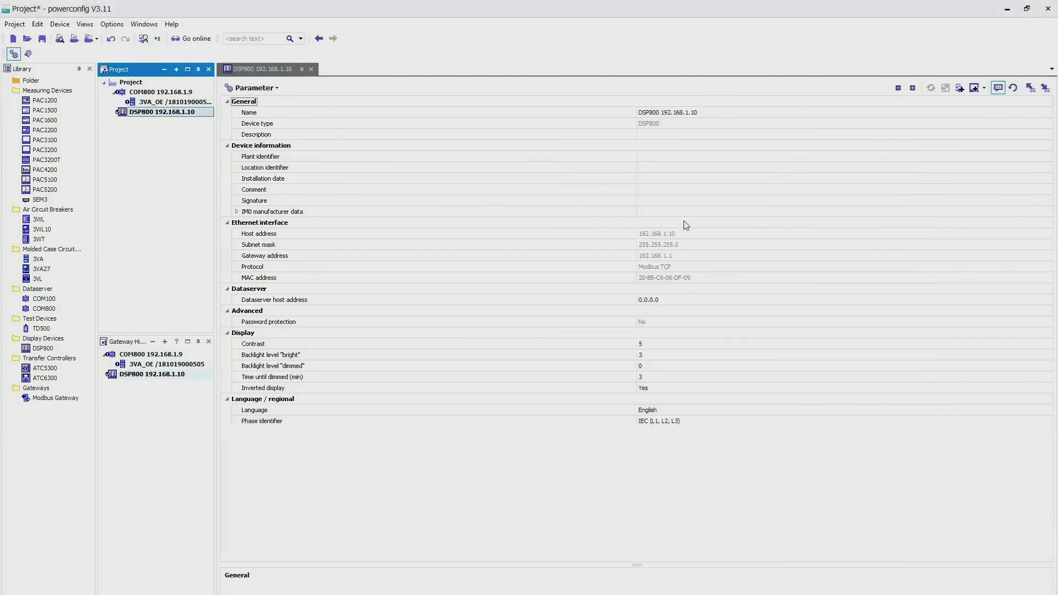
click(685, 302)
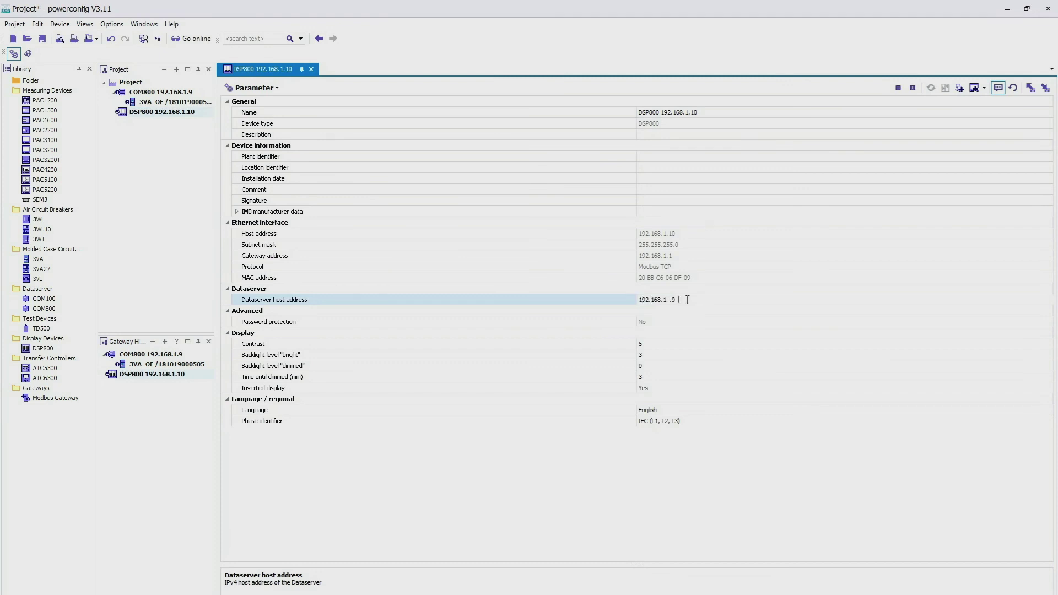
click(1048, 91)
click(578, 329)
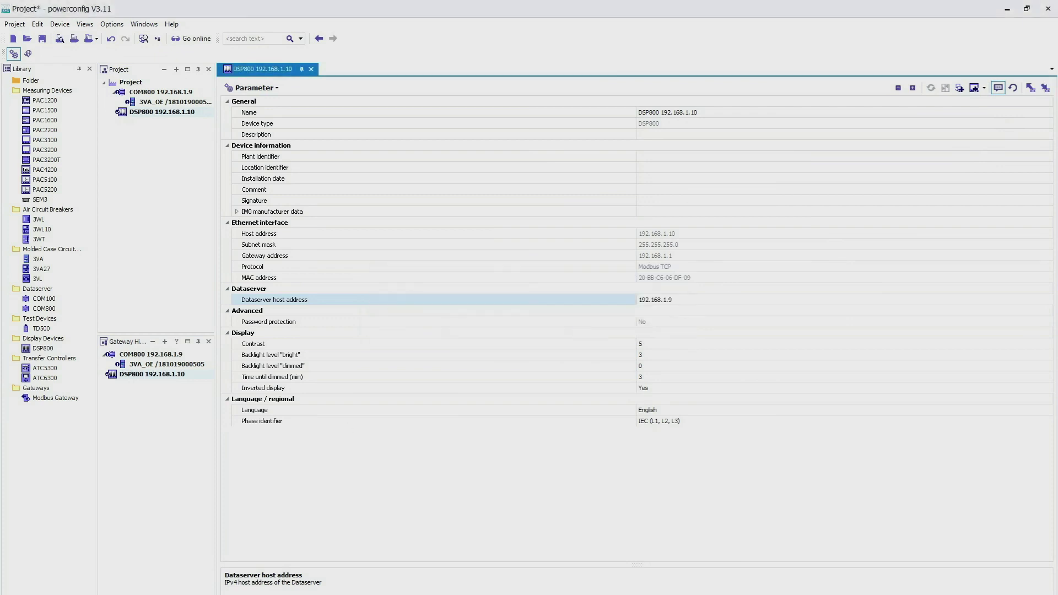